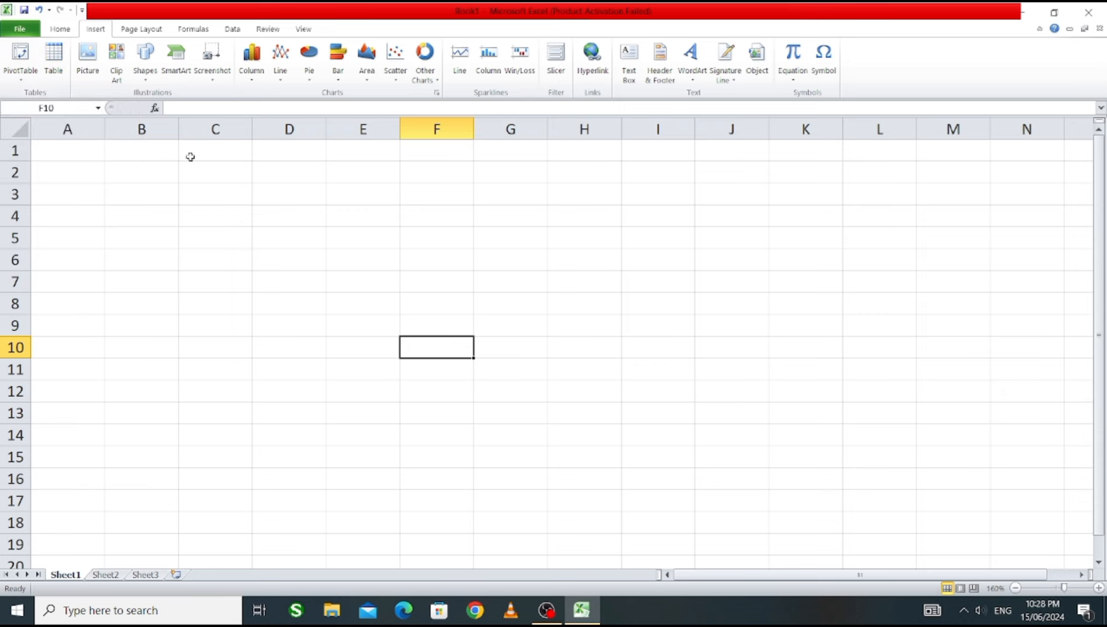
Merge and center cells A1 to D1 for the table title, viewing the sheet at 200% zoom.
left_click(1098, 589)
left_click(1098, 588)
left_click(1098, 588)
left_click(1098, 589)
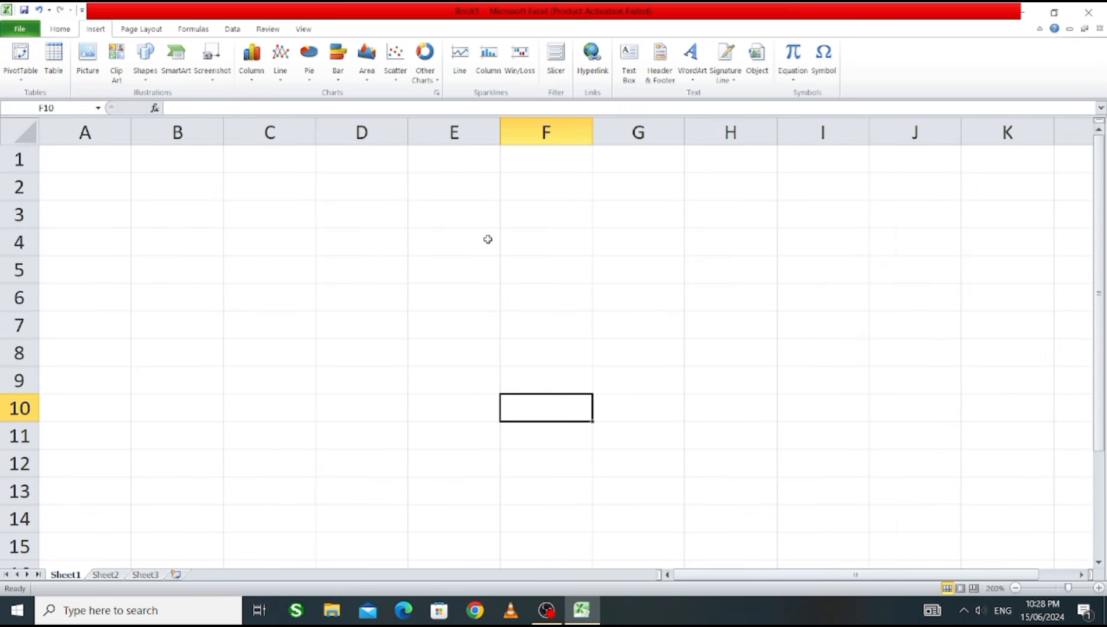
left_click_drag(111, 166, 342, 151)
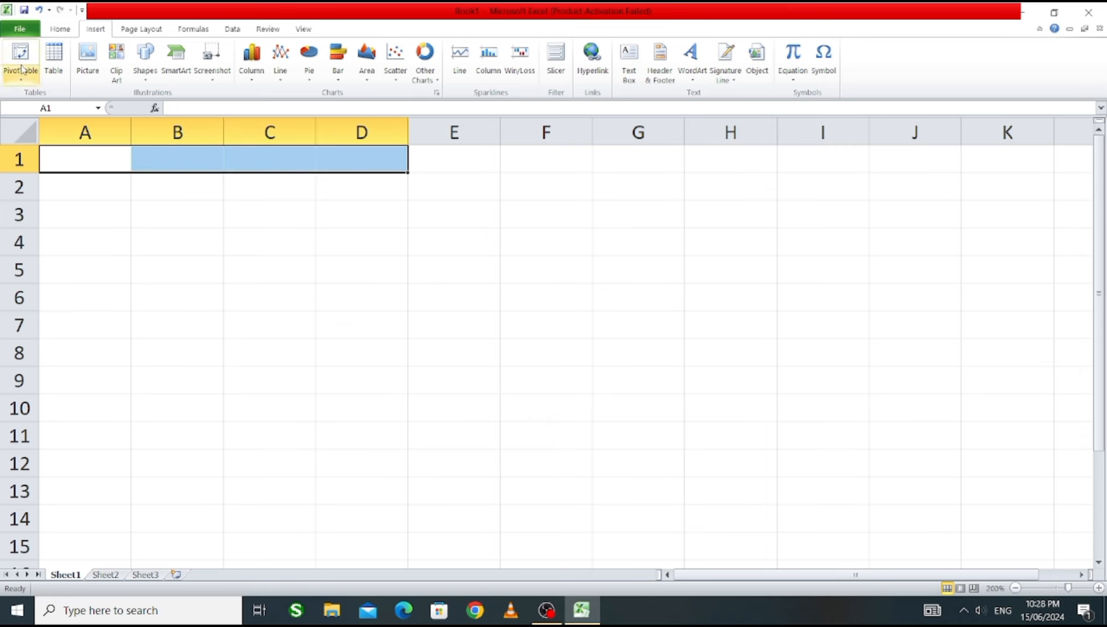
left_click(59, 29)
left_click(365, 73)
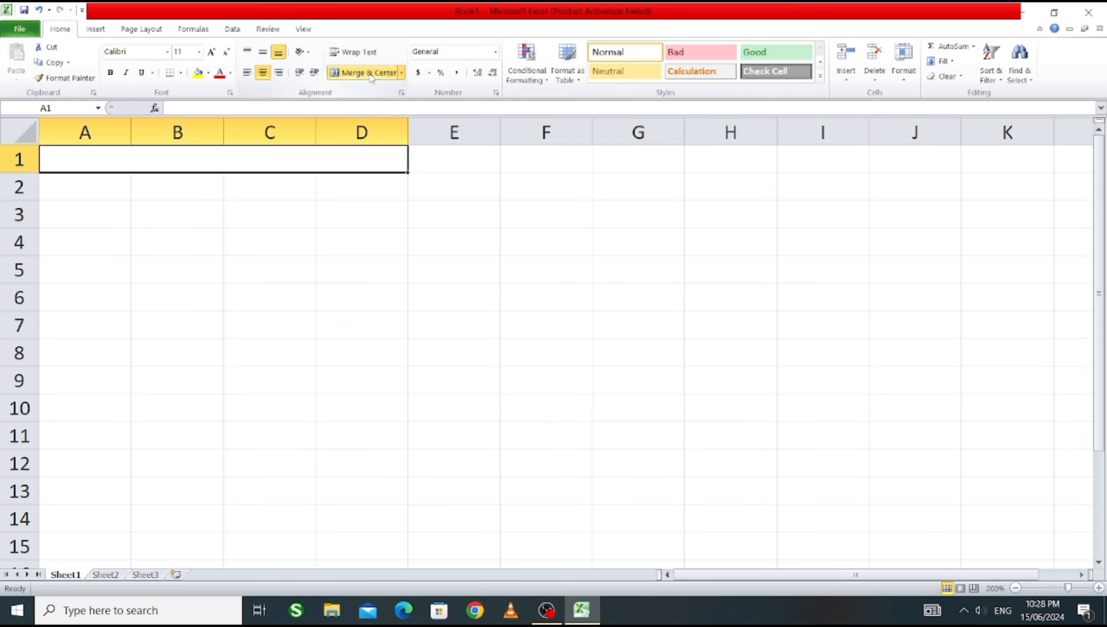
Enter the title "Employee detail's" in the merged cell A1.
left_click(186, 186)
left_click(186, 162)
type("E")
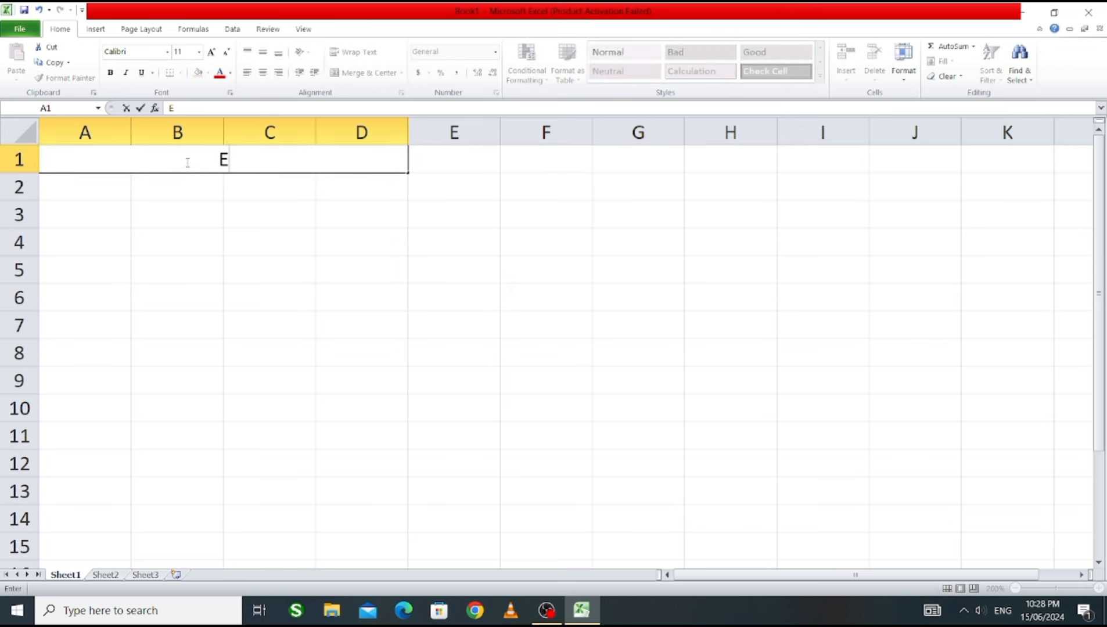
type("mploy")
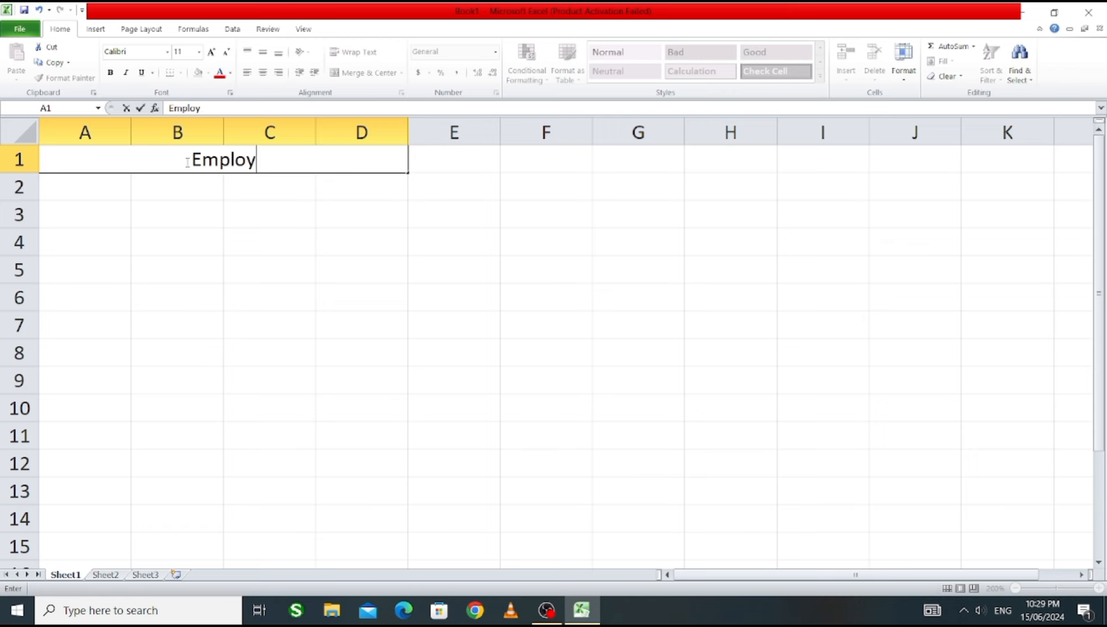
type("ee")
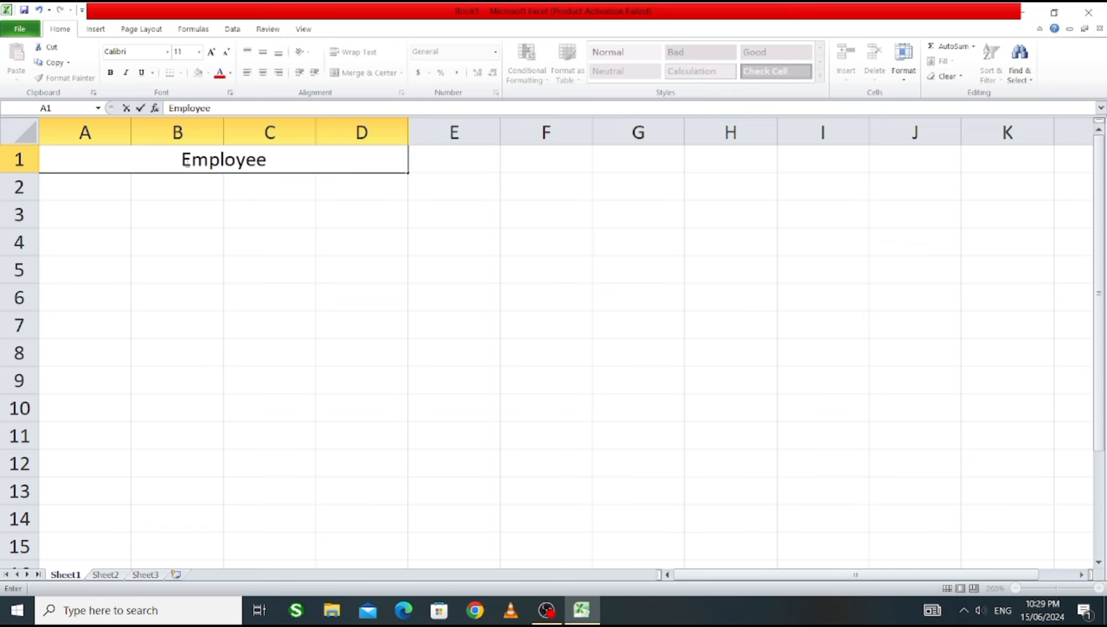
type(" de")
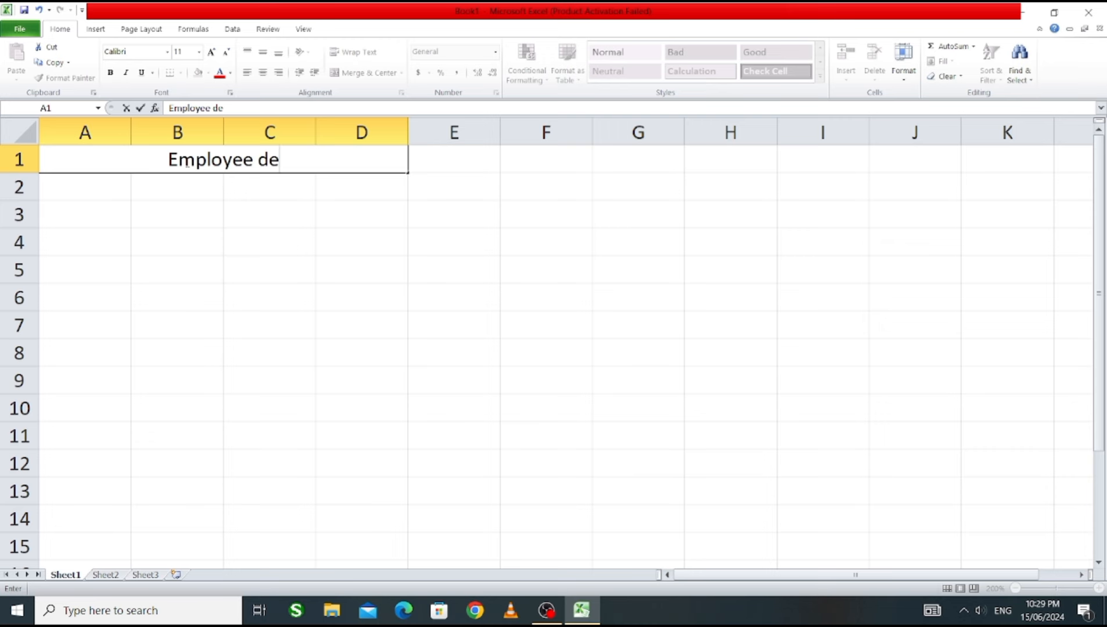
type("tail")
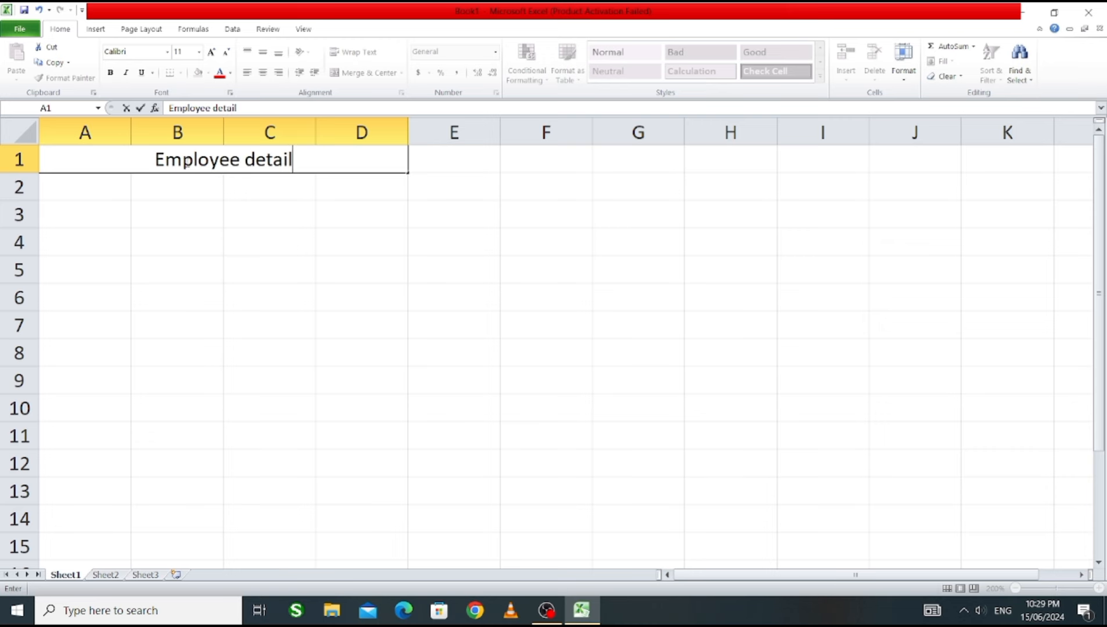
type("'s")
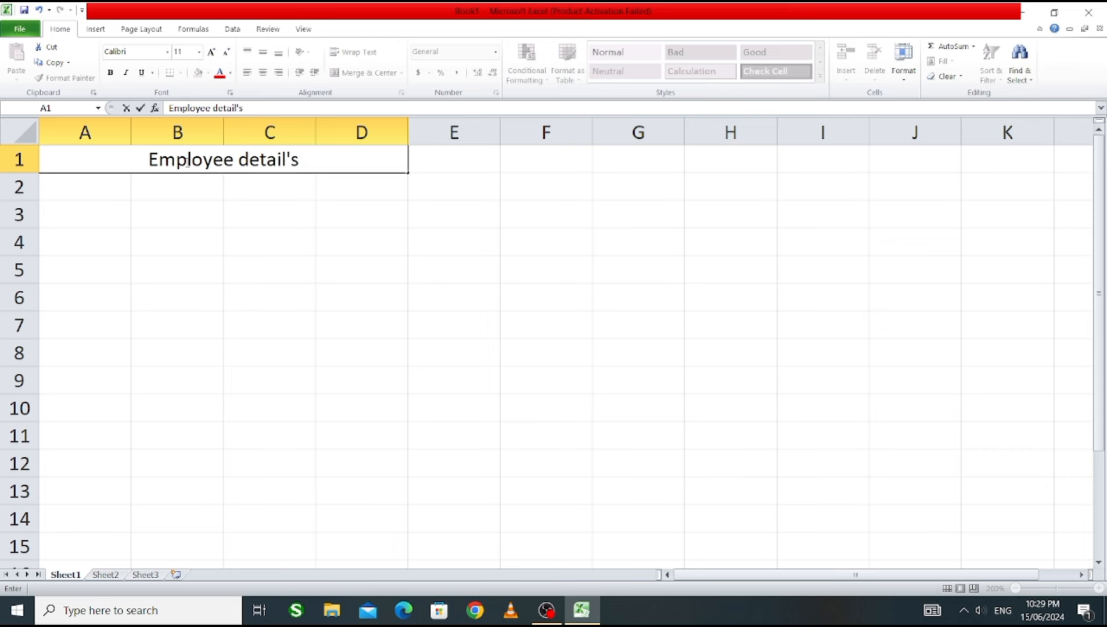
left_click(279, 258)
Format the title cell with a light pink fill, bold text and all borders.
left_click(233, 155)
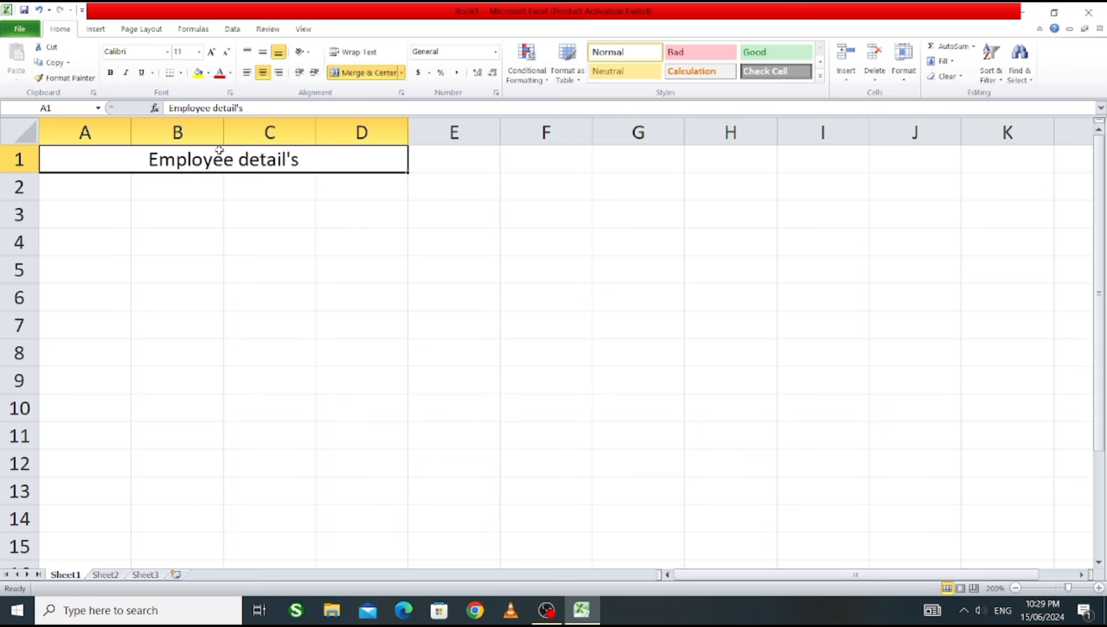
left_click(208, 72)
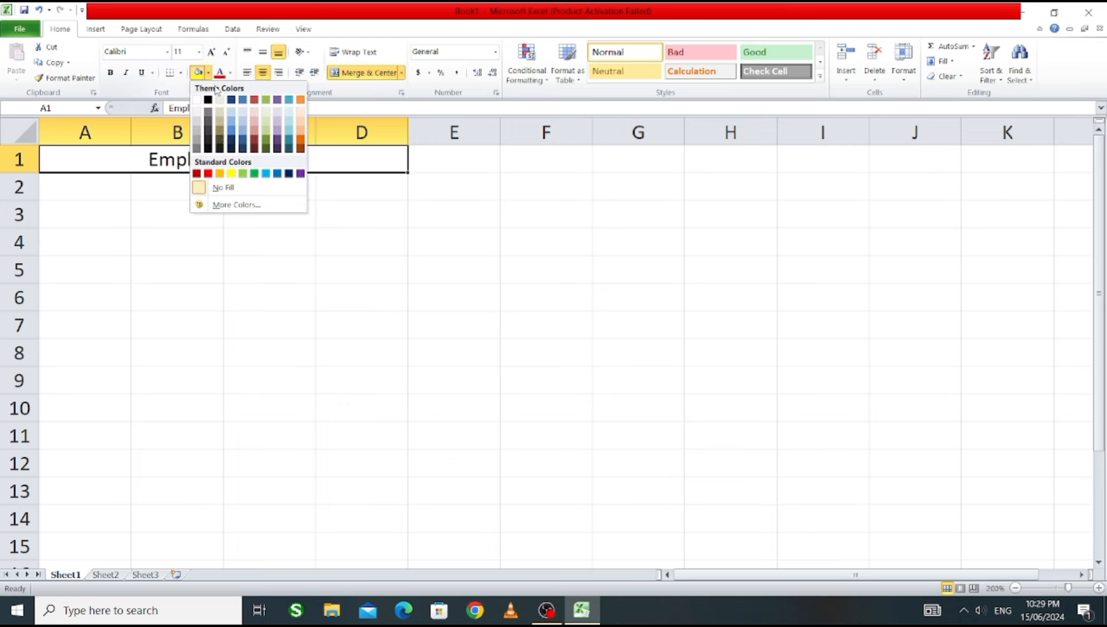
left_click(255, 109)
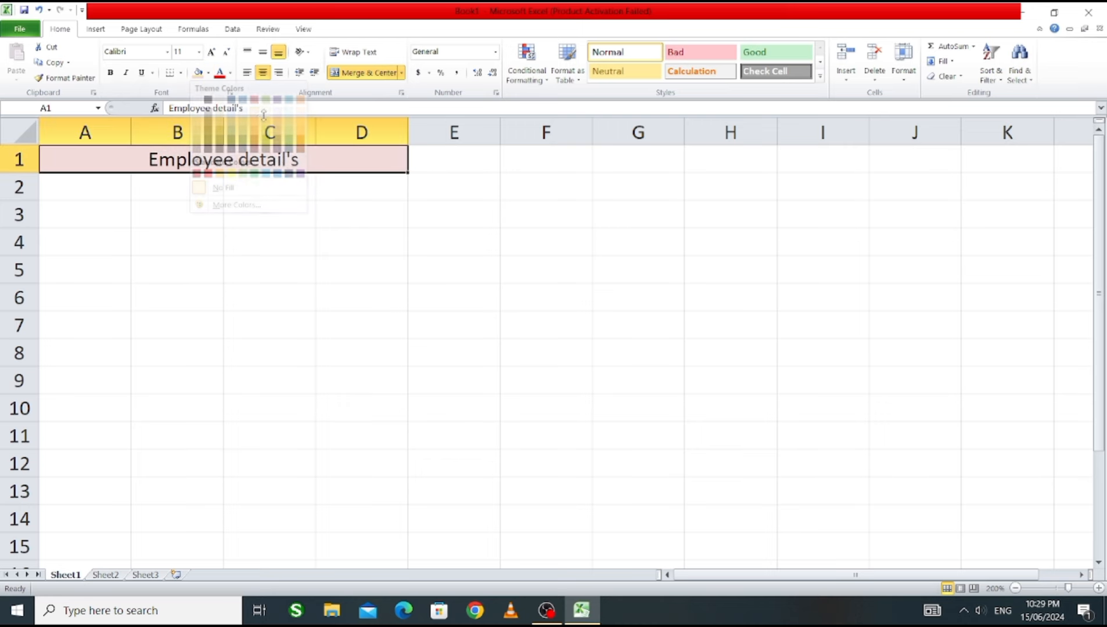
left_click(110, 72)
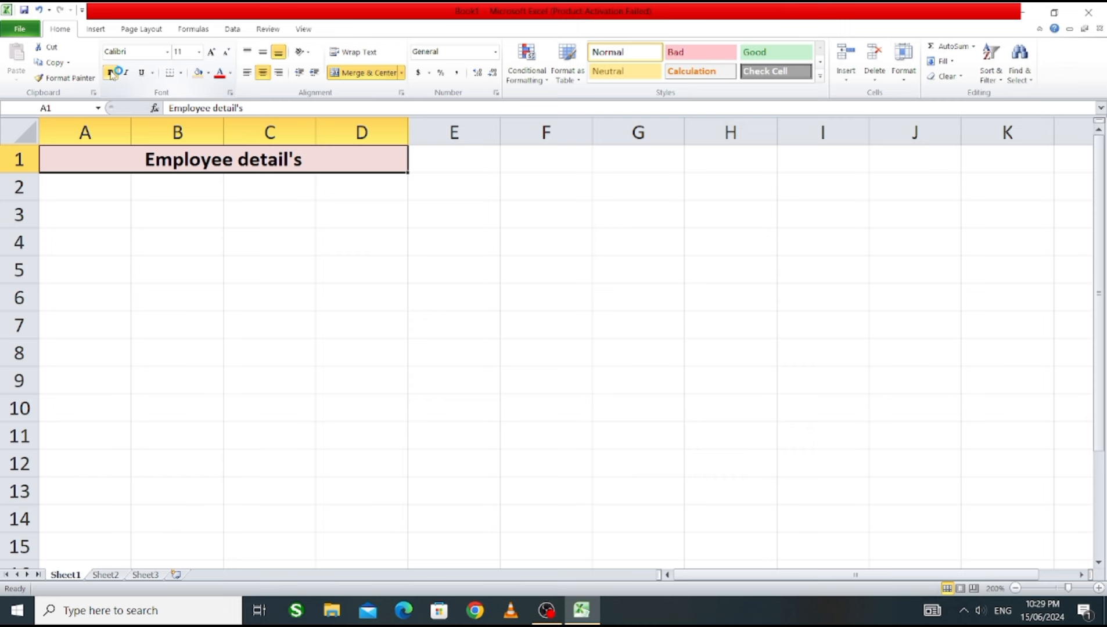
left_click(181, 73)
left_click(193, 183)
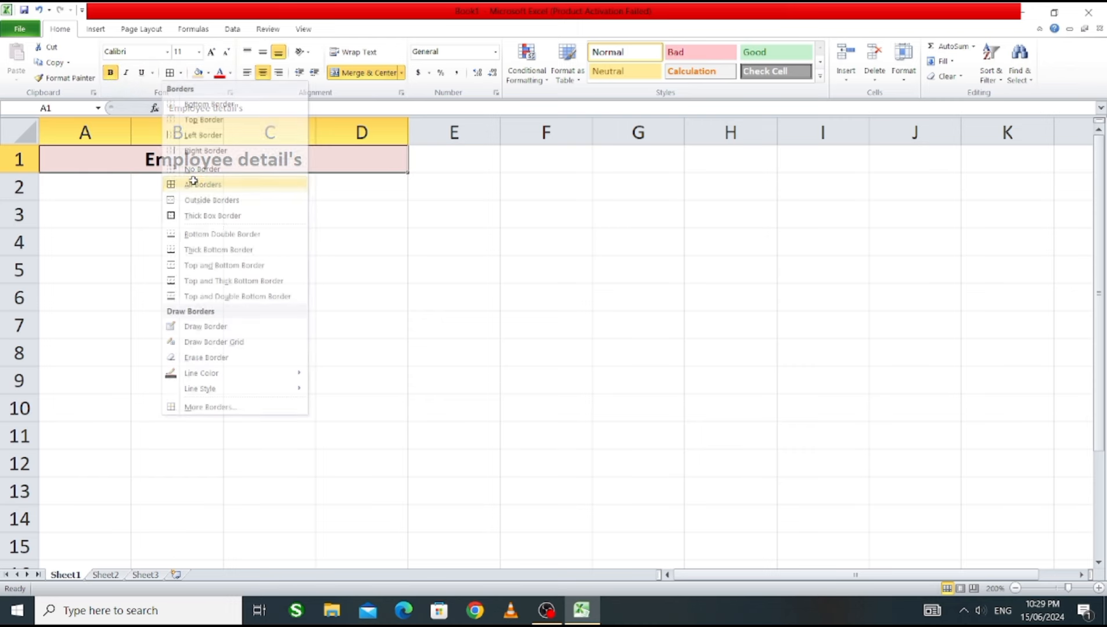
left_click(201, 212)
left_click(214, 157)
Enter the header "si no" in A2 and fill the serial numbers 1 to 8 in A3 to A10.
left_click(97, 186)
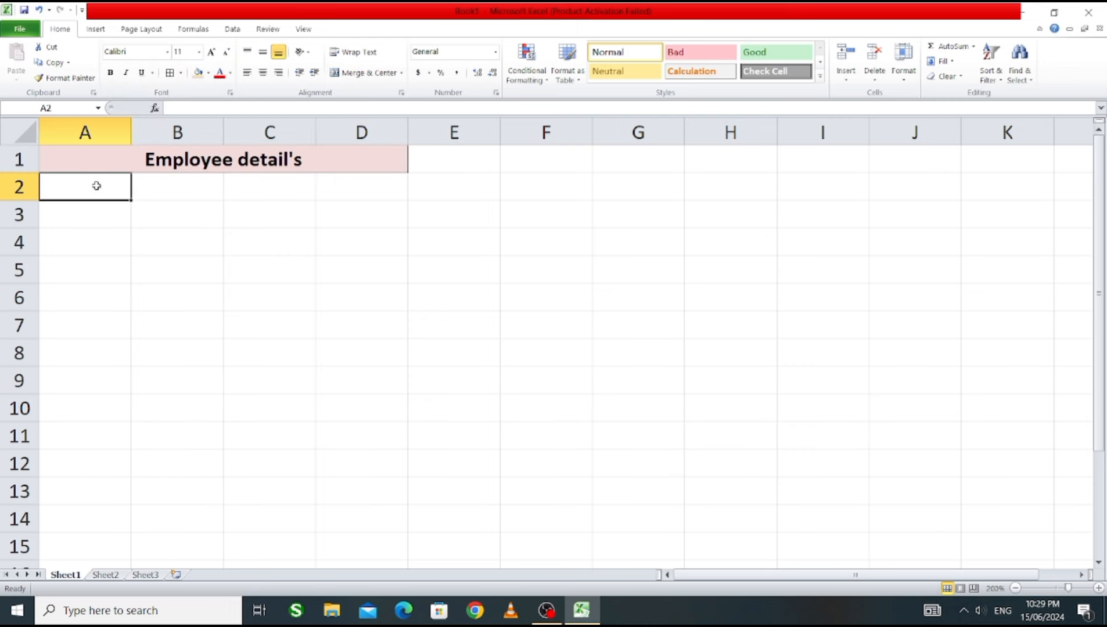
type("si no")
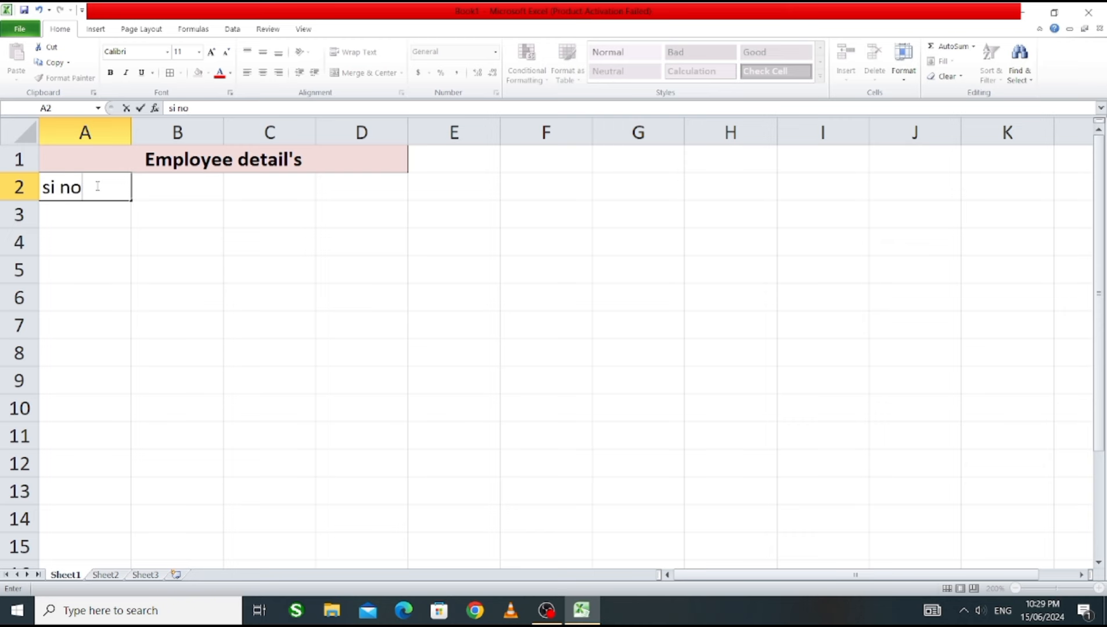
key("Return")
type("1")
key("Return")
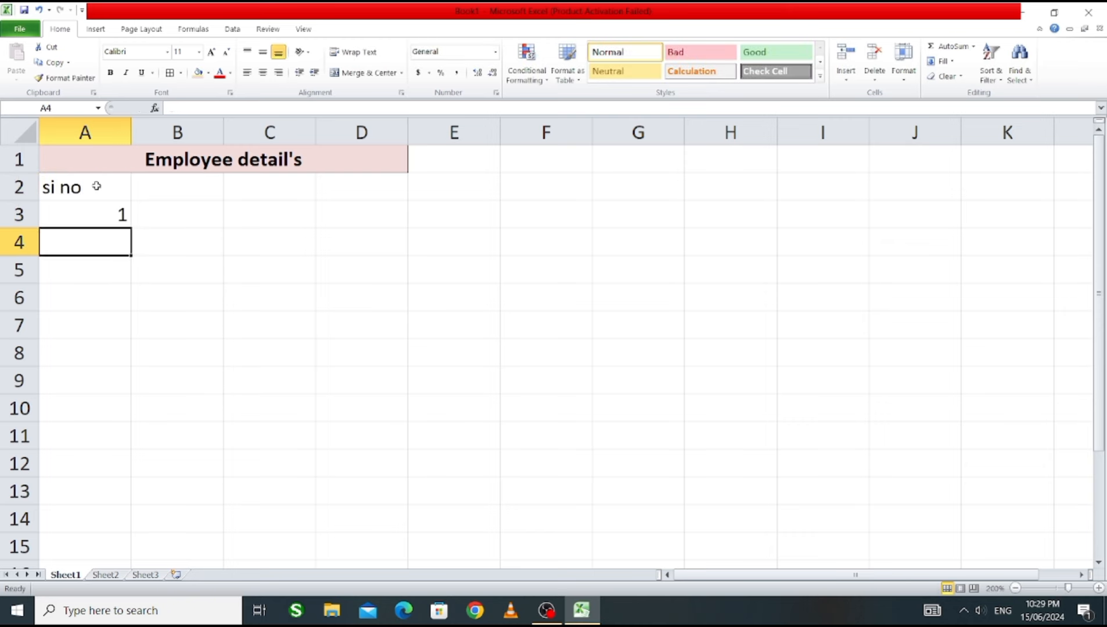
type("2")
key("Return")
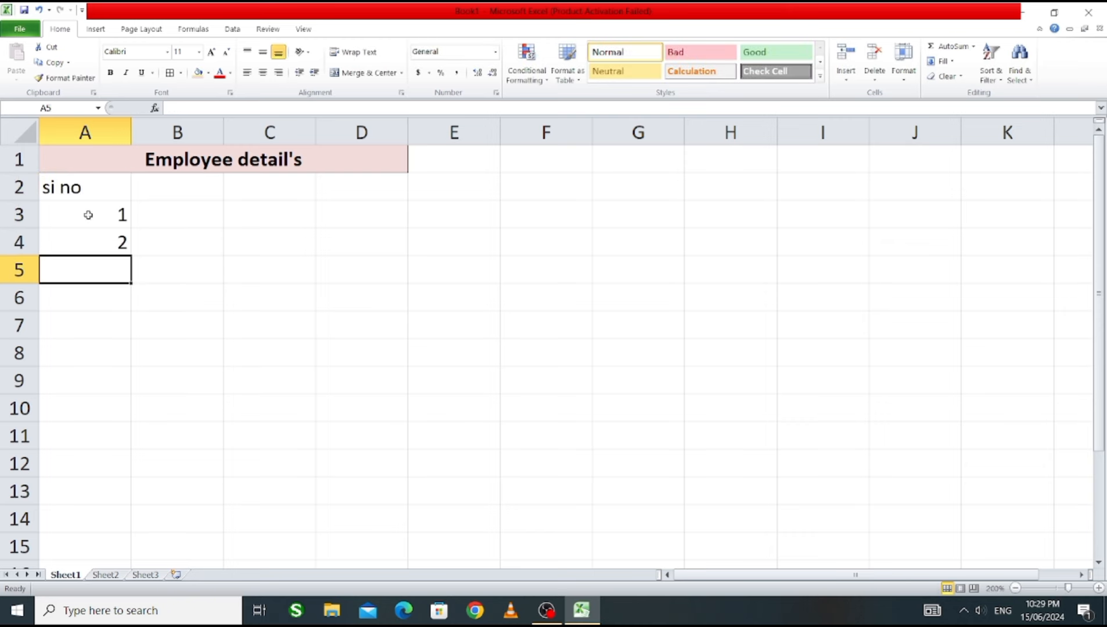
left_click_drag(87, 215, 135, 415)
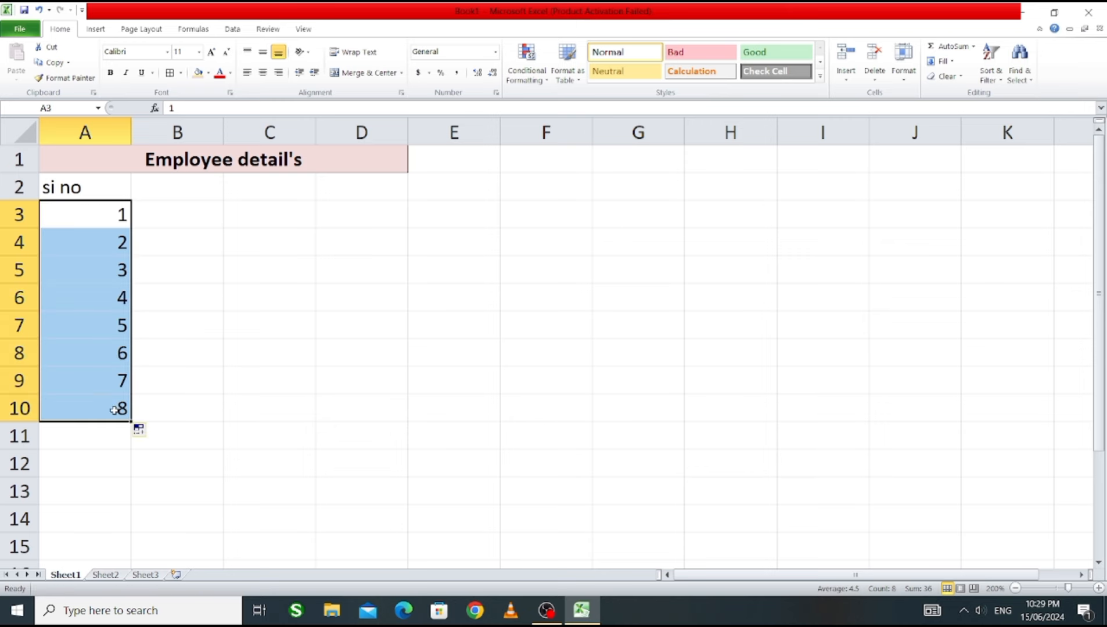
Enter the column headers "name", "post" and "salary" in cells B2 to D2.
left_click(185, 186)
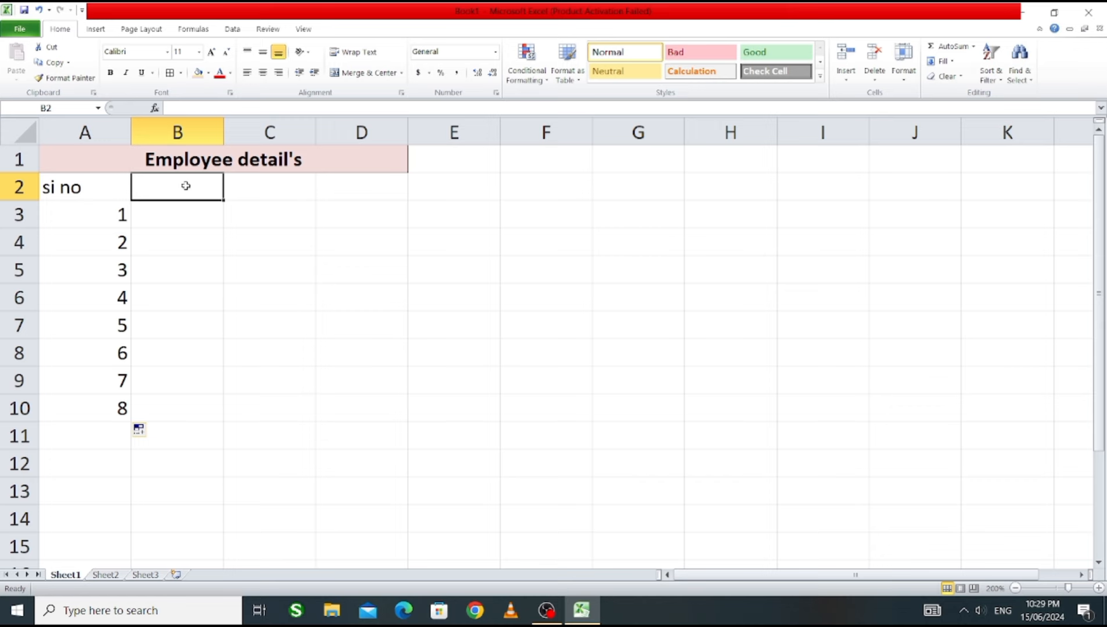
type("name")
key("Tab")
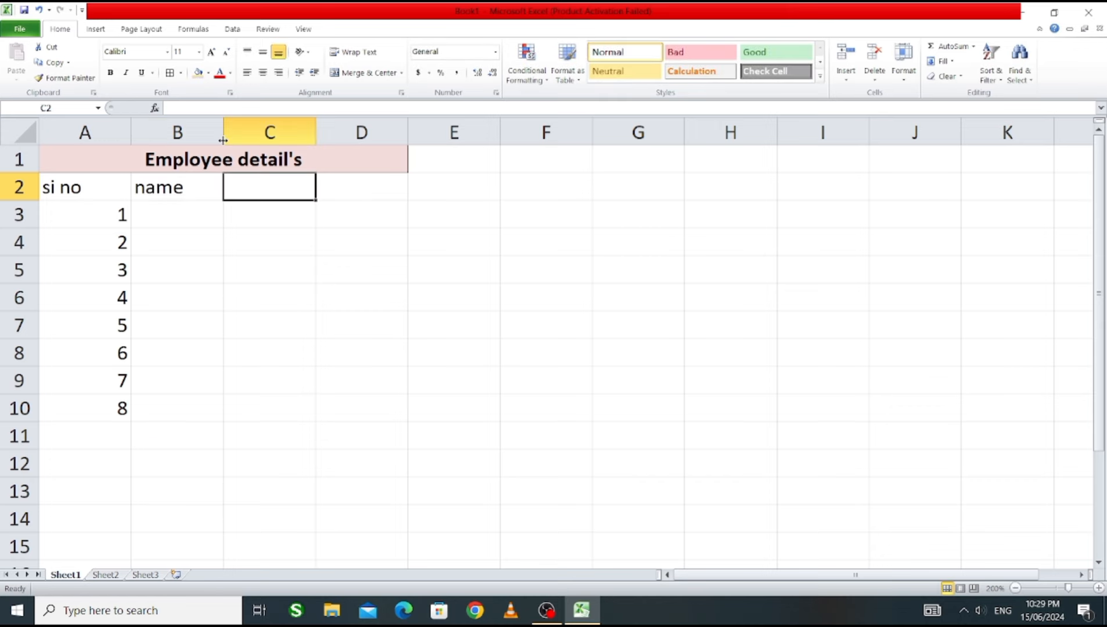
type("post")
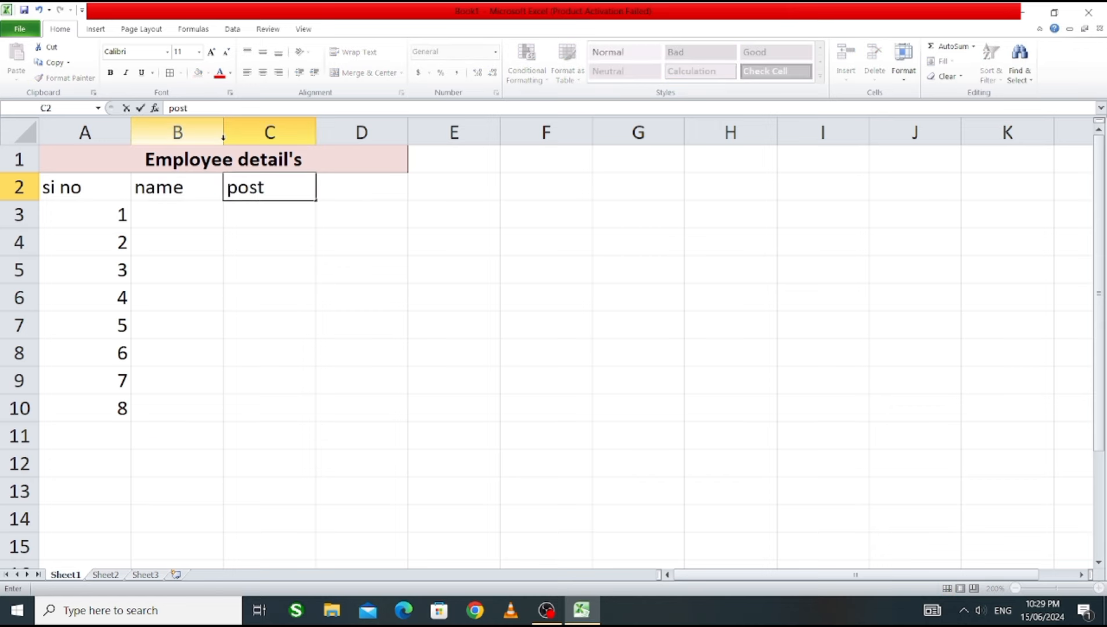
key("Tab")
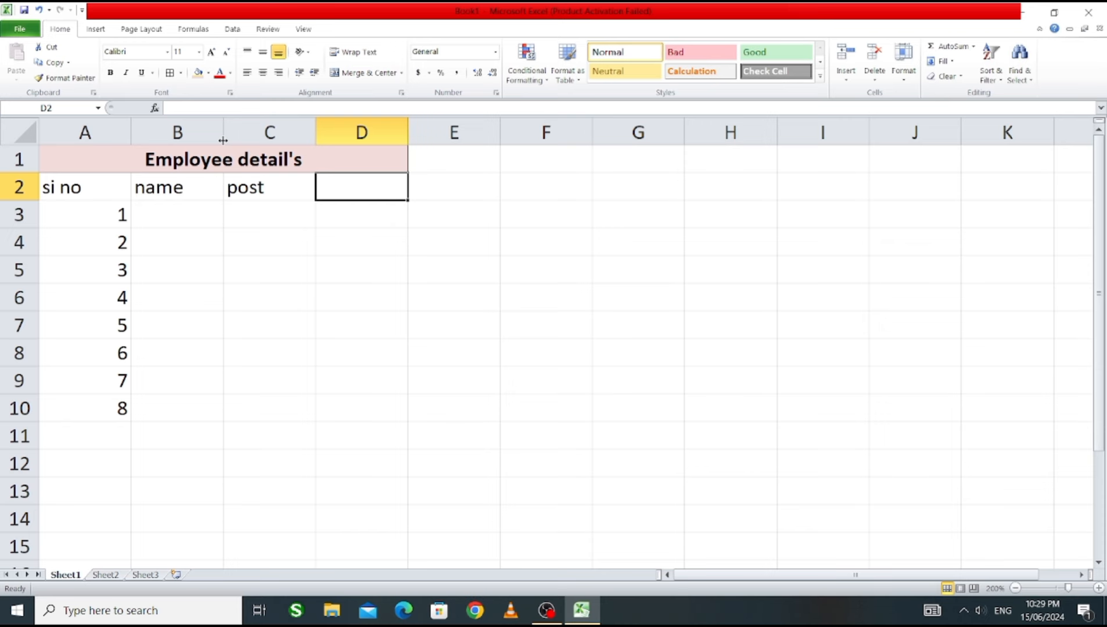
type("sala")
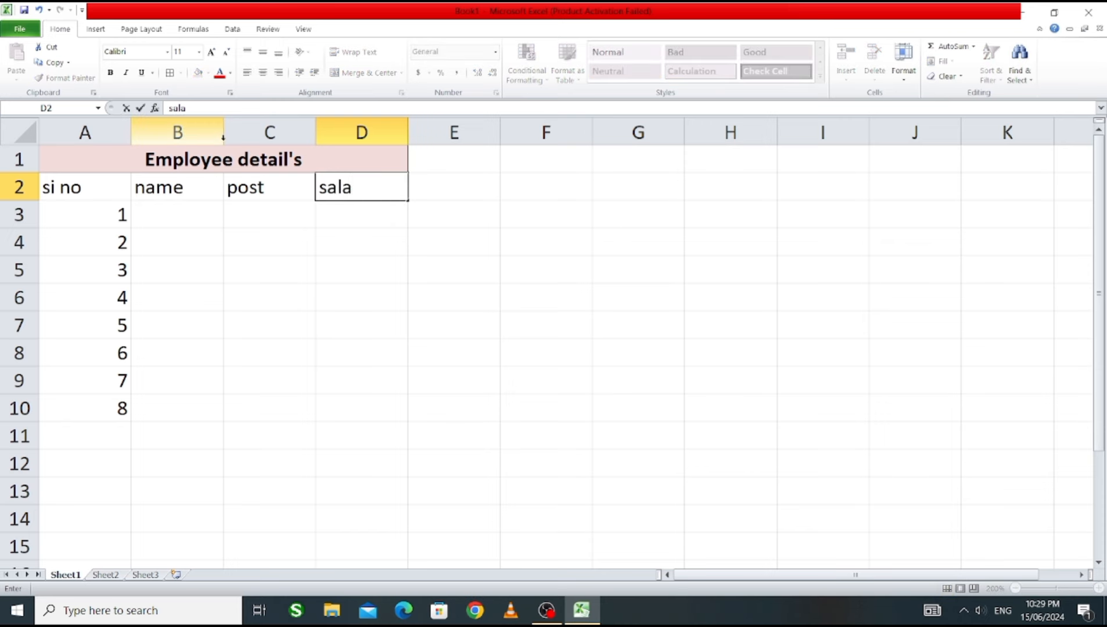
type("ry")
left_click(235, 295)
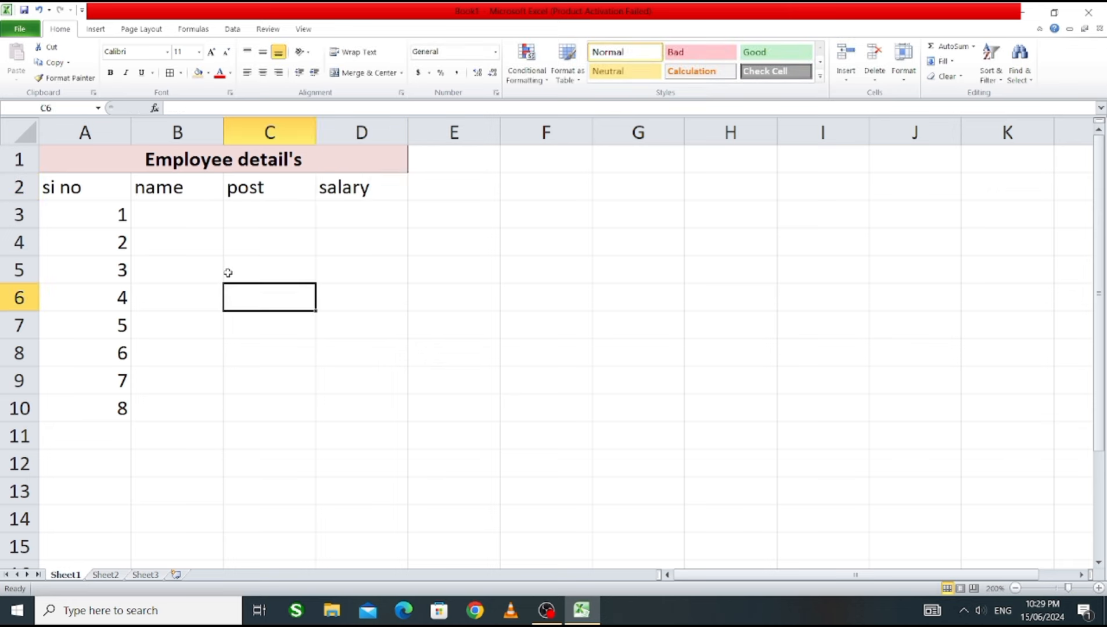
Make all text in the table range A1 to D10 bold and apply all borders to it.
left_click_drag(222, 162, 235, 413)
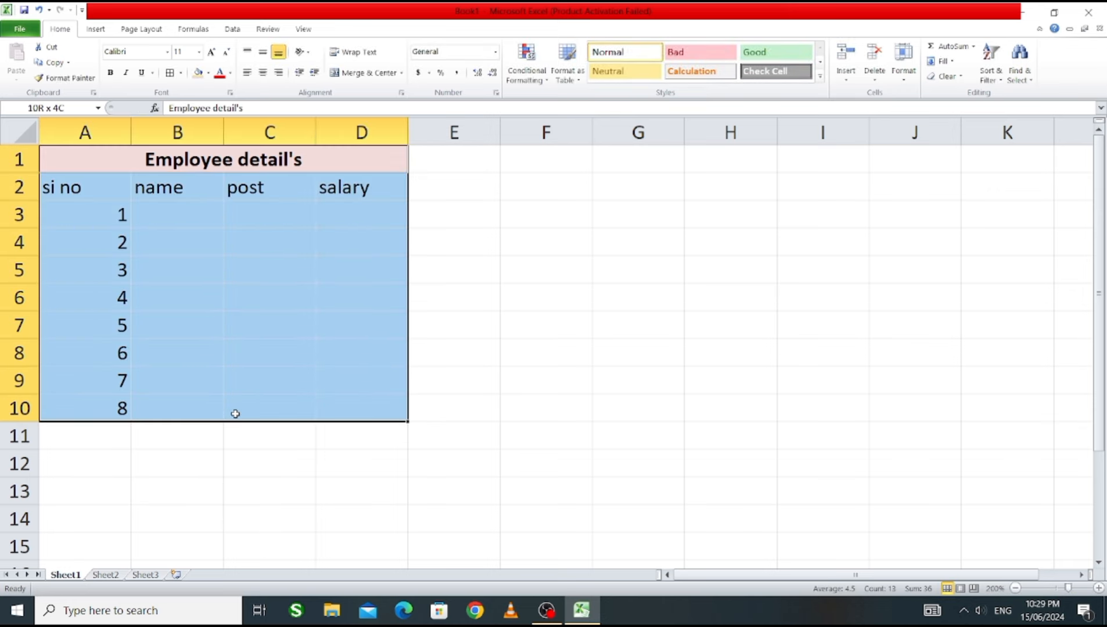
left_click(111, 73)
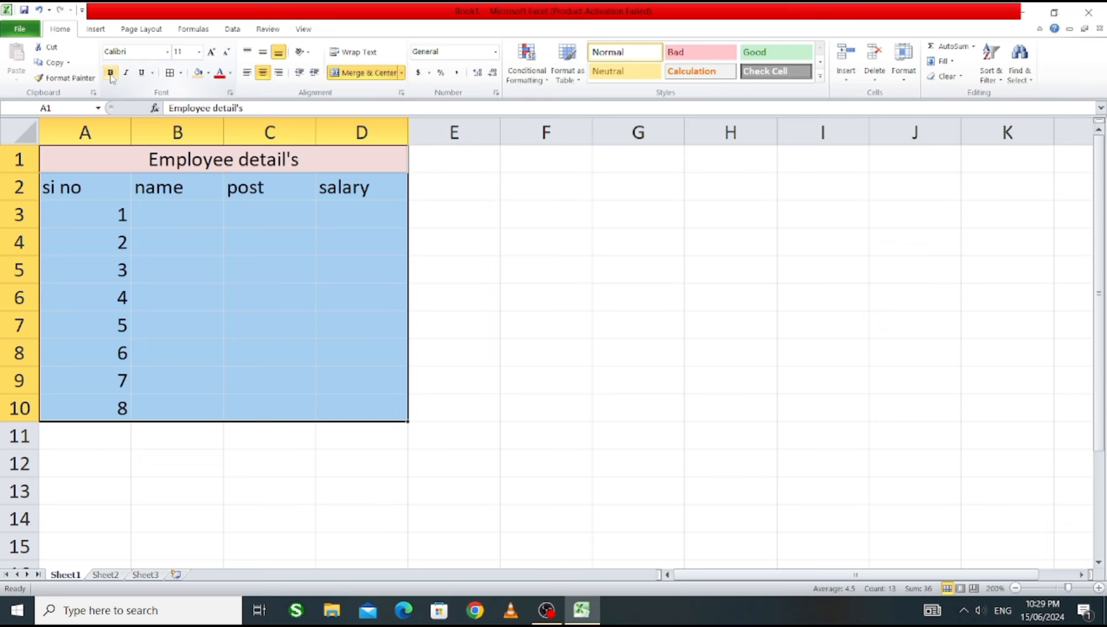
left_click(111, 74)
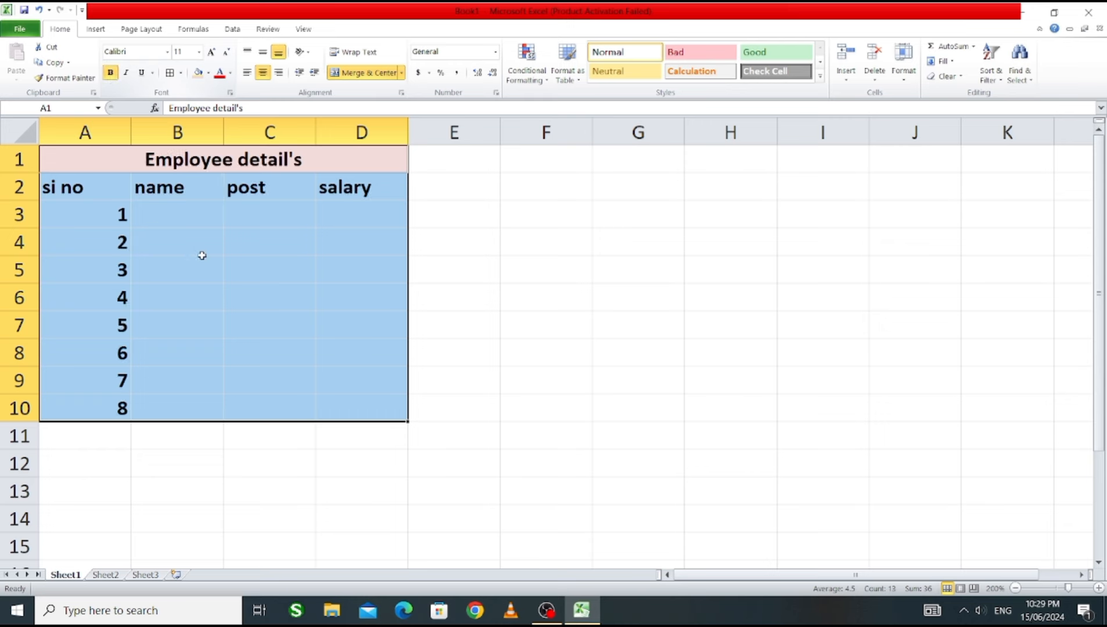
left_click(172, 72)
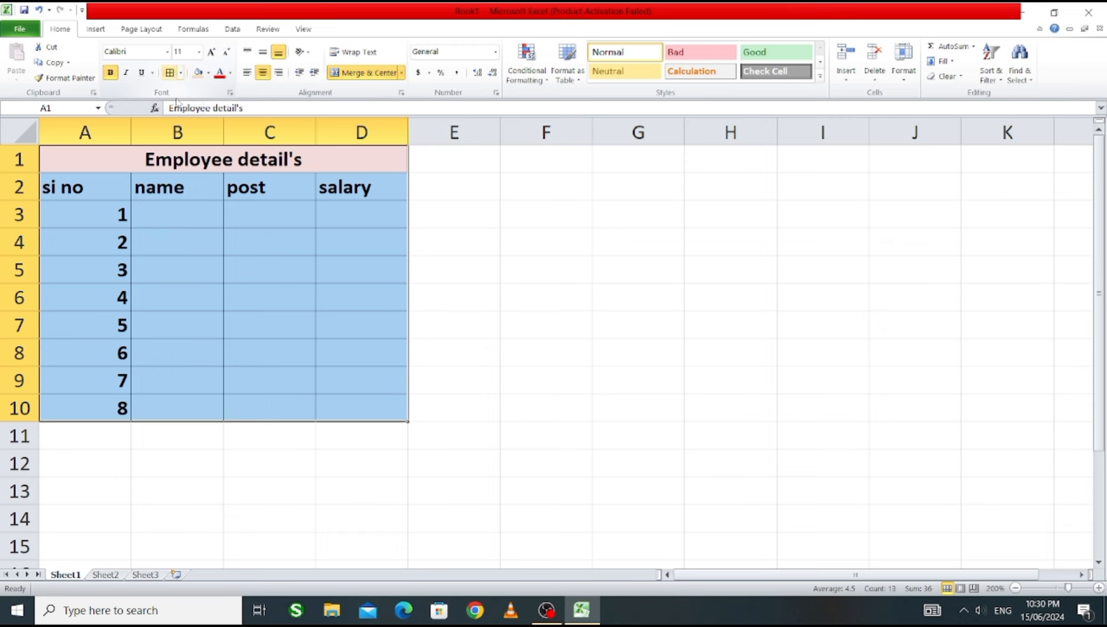
left_click(260, 324)
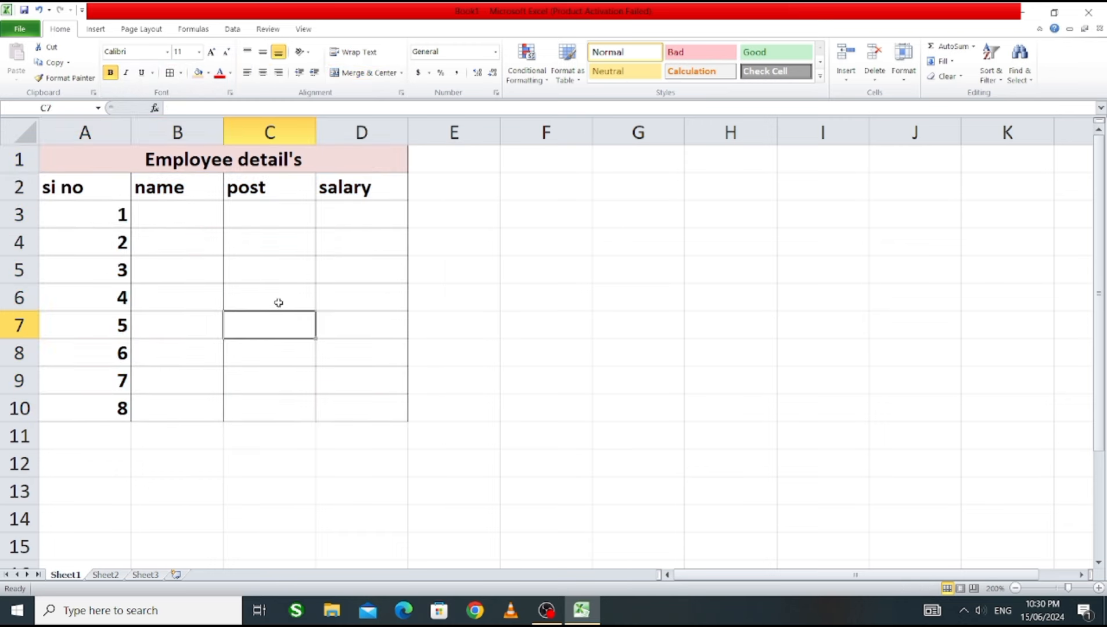
Enter the first four employees' names in the name column, cells B3 to B6.
left_click(184, 214)
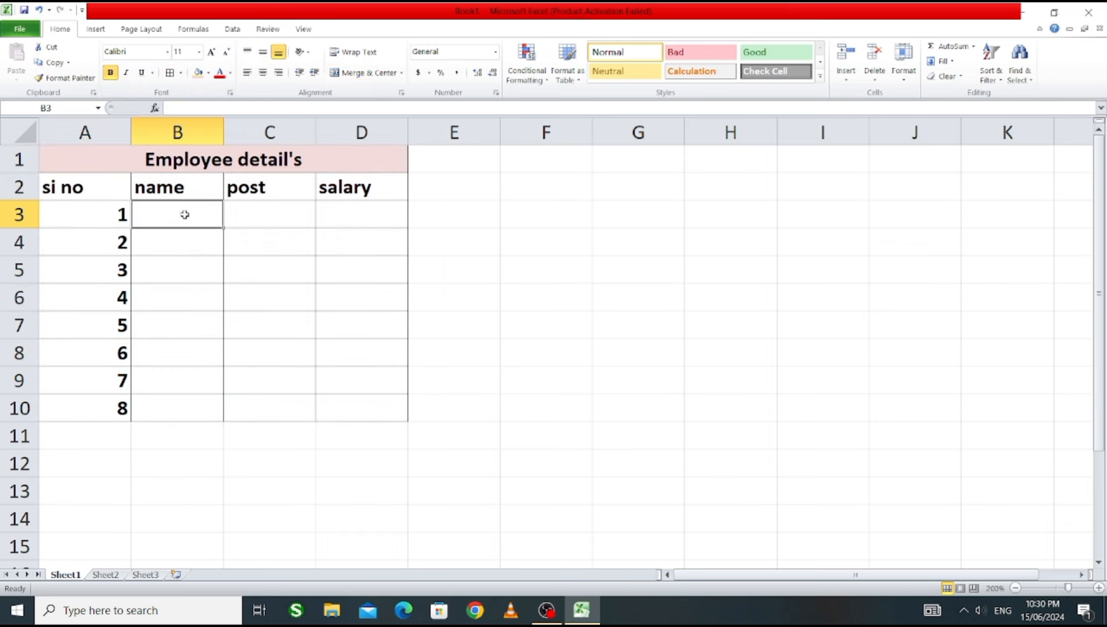
type("mohan")
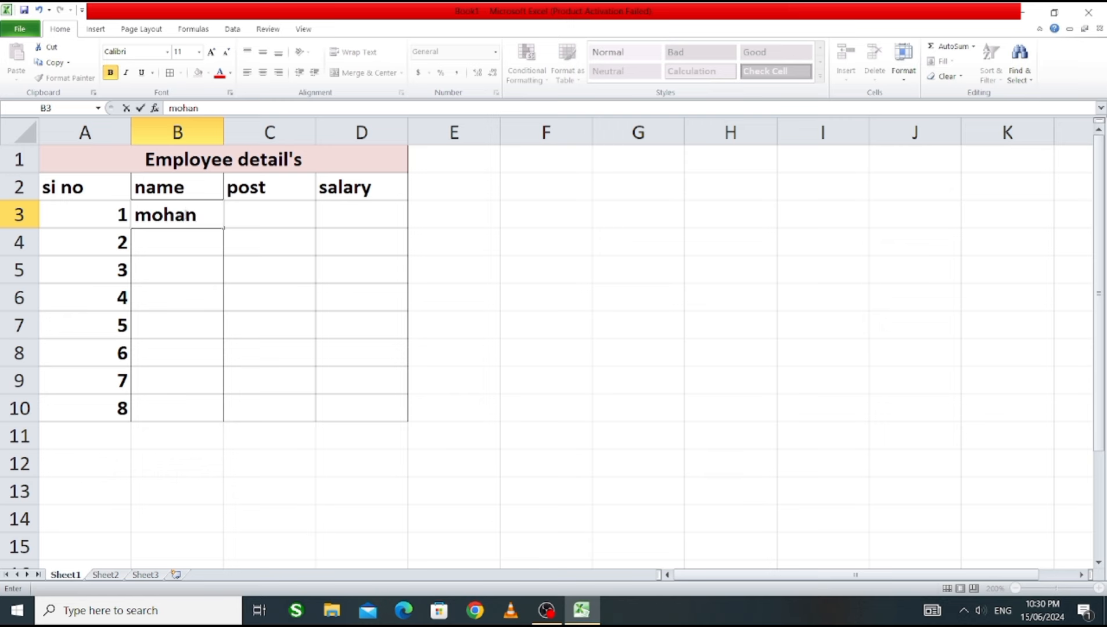
key("Return")
type("si")
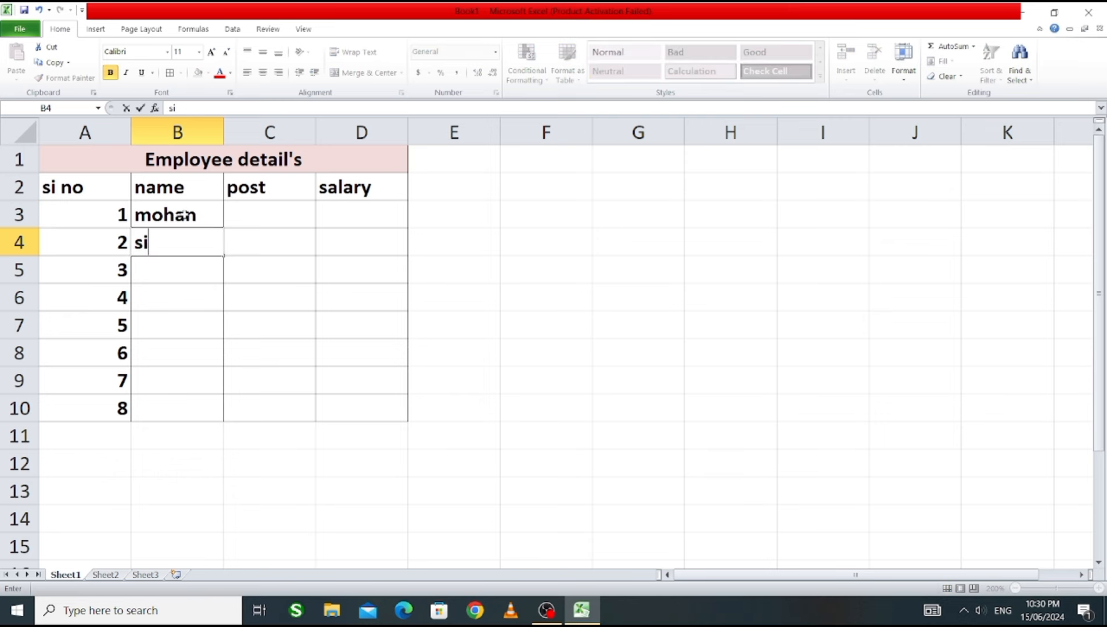
key("BackSpace")
type("ohan")
key("Return")
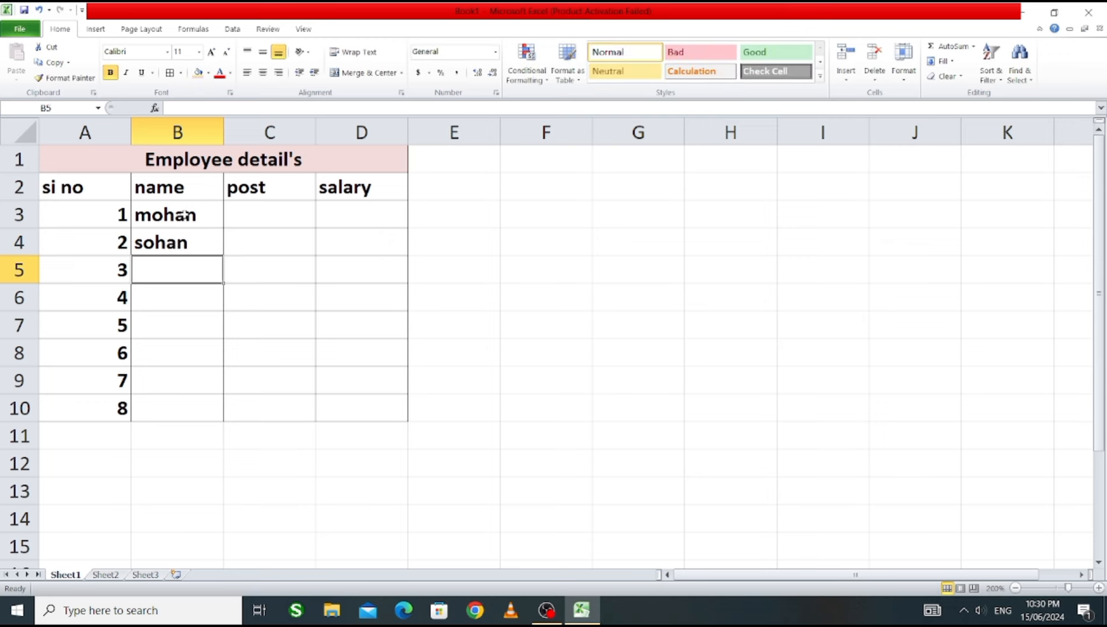
type("ram")
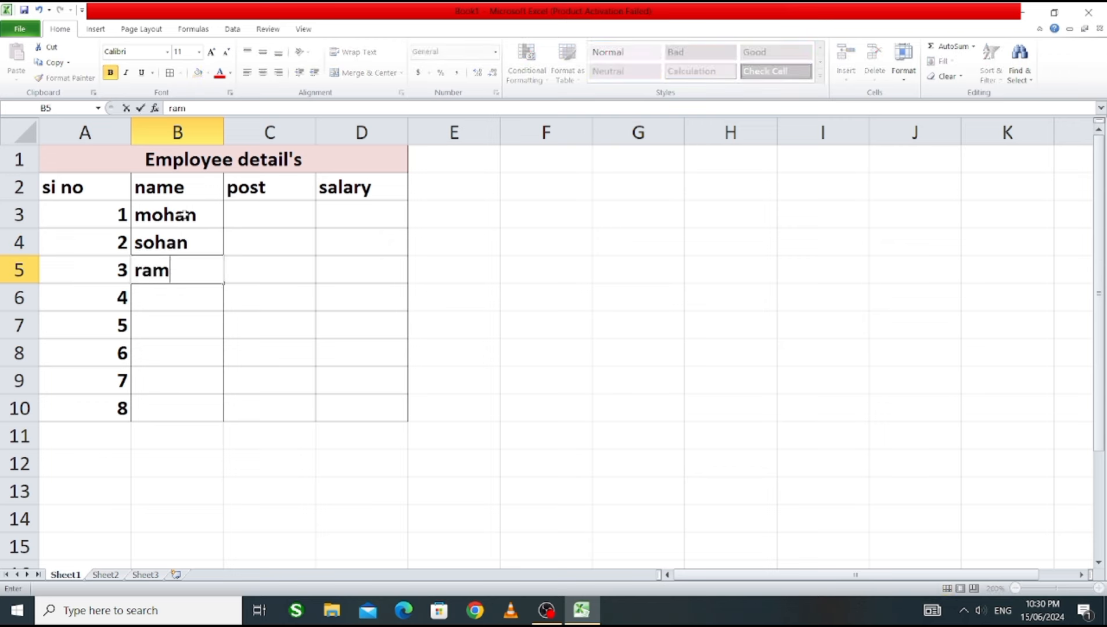
key("Return")
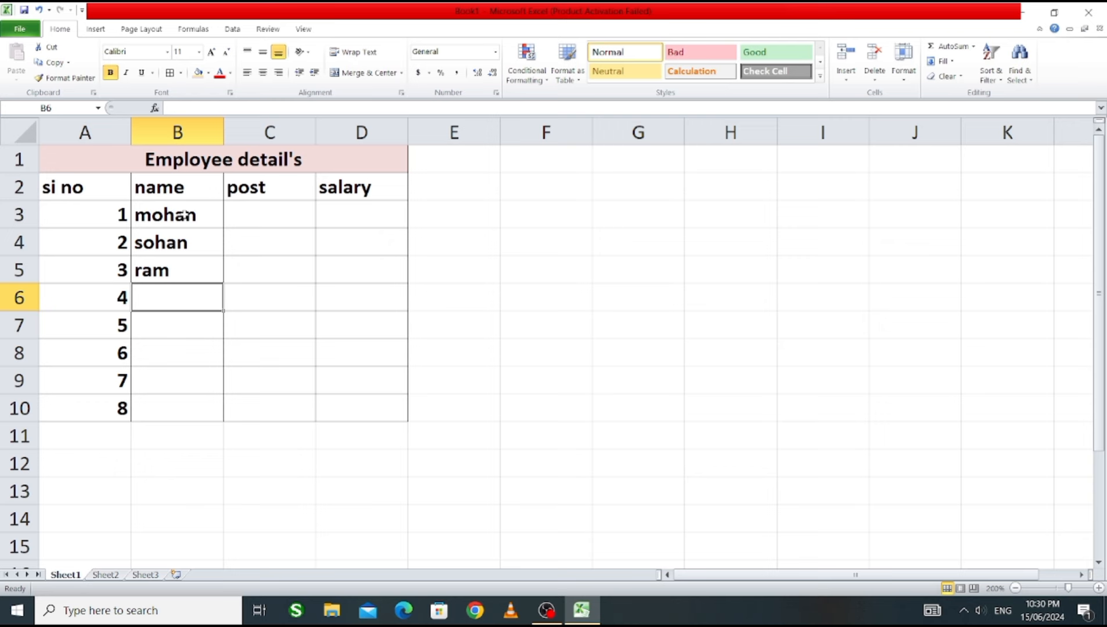
type("au")
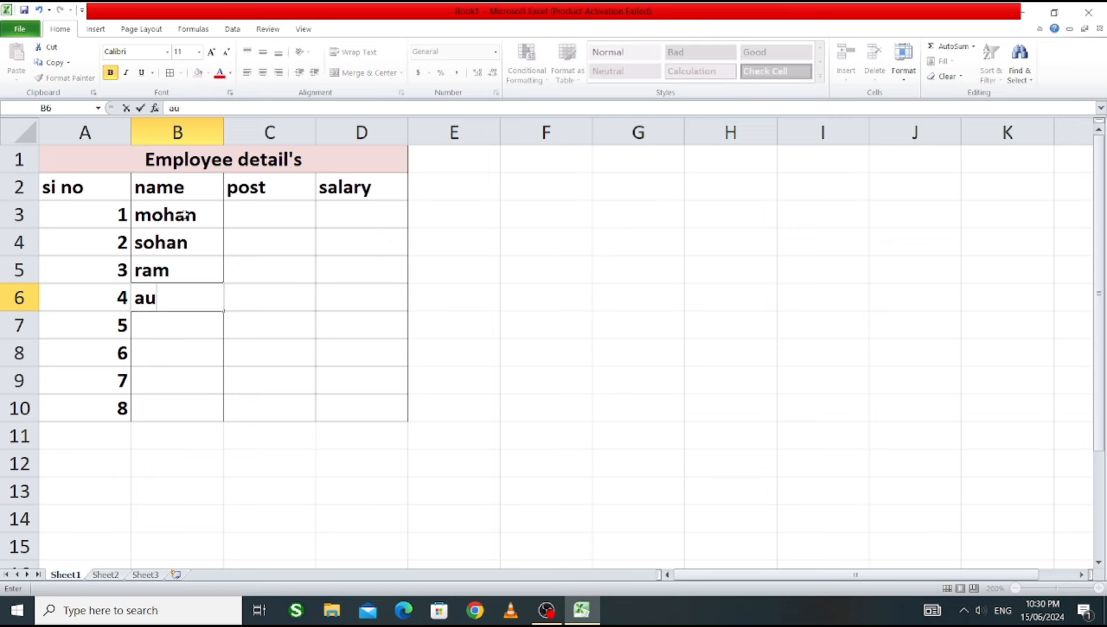
key("BackSpace")
type("man")
key("Return")
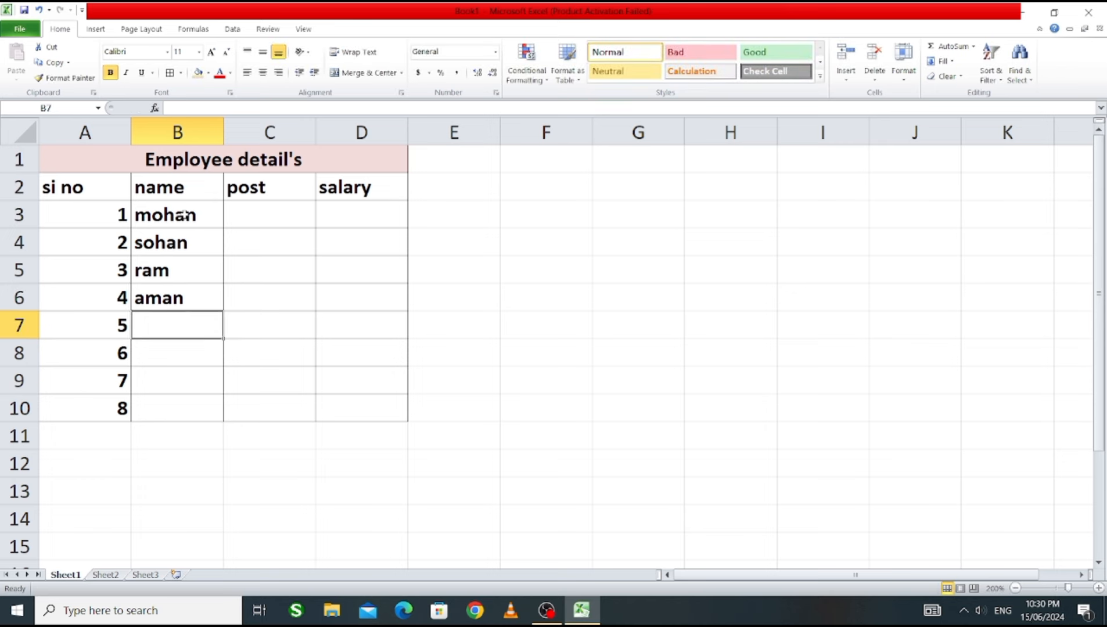
Enter the remaining four employees' names in cells B7 to B10.
type("rina")
key("Return")
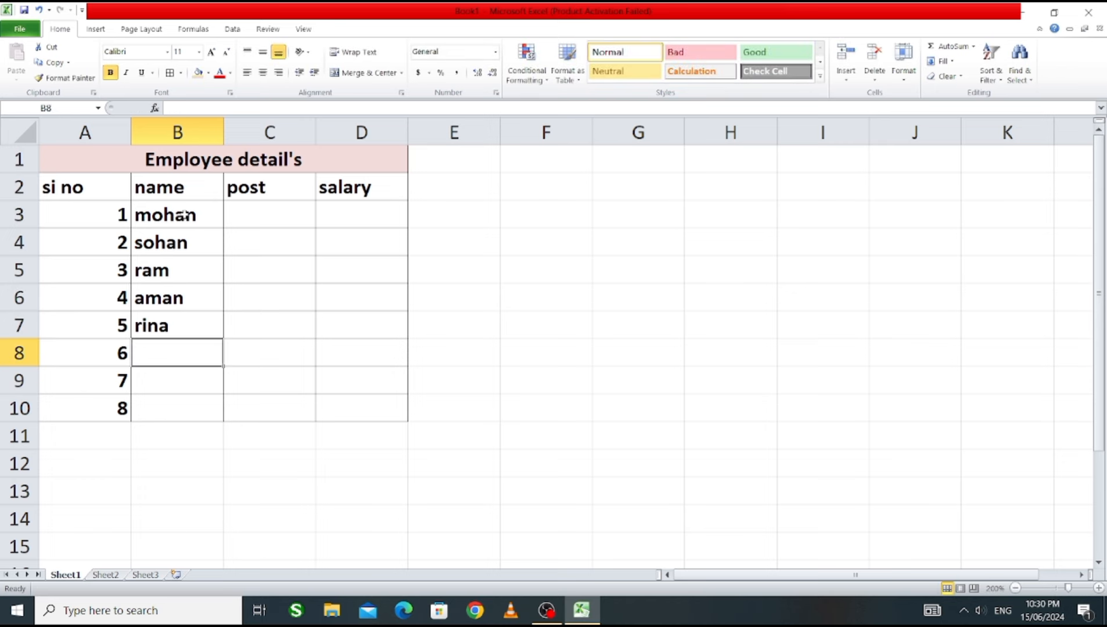
type("sangita")
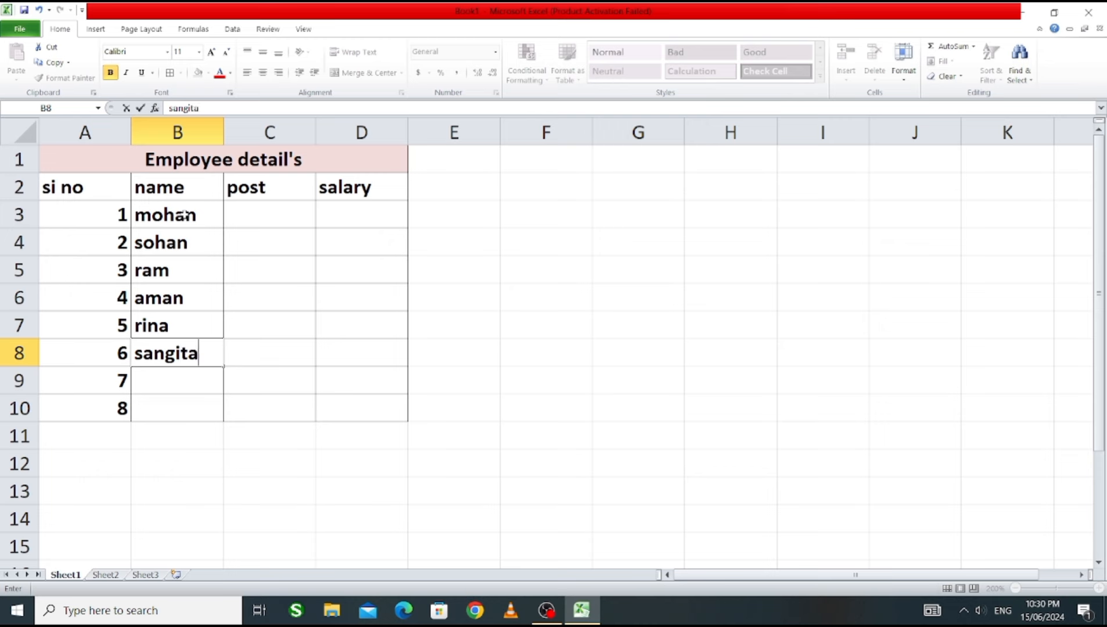
key("Return")
type("san")
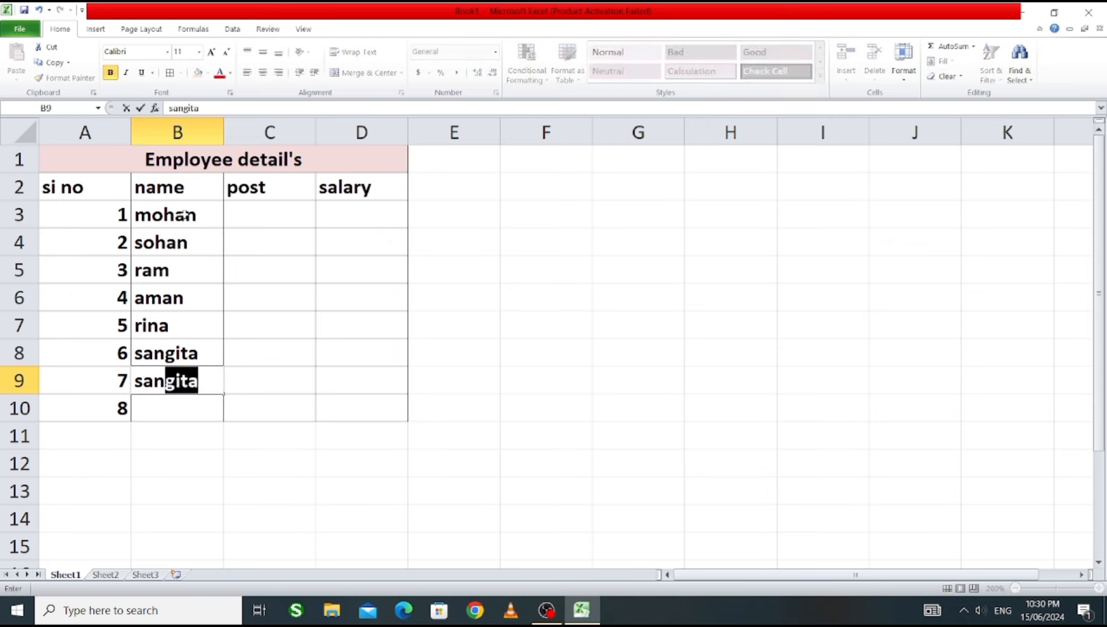
type("gam")
key("Return")
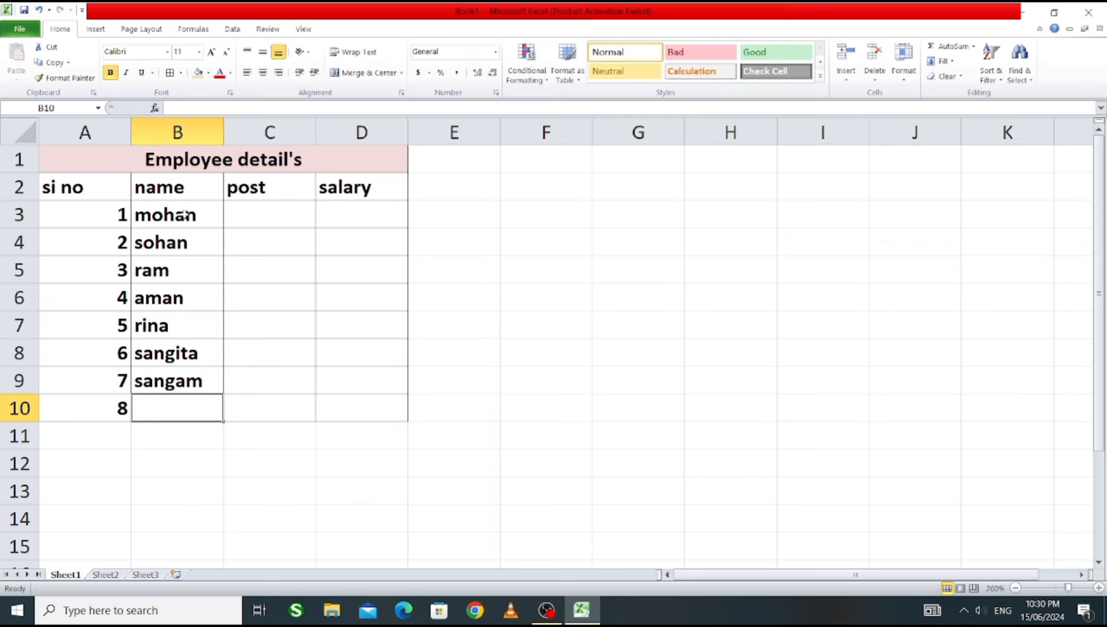
type("sahid")
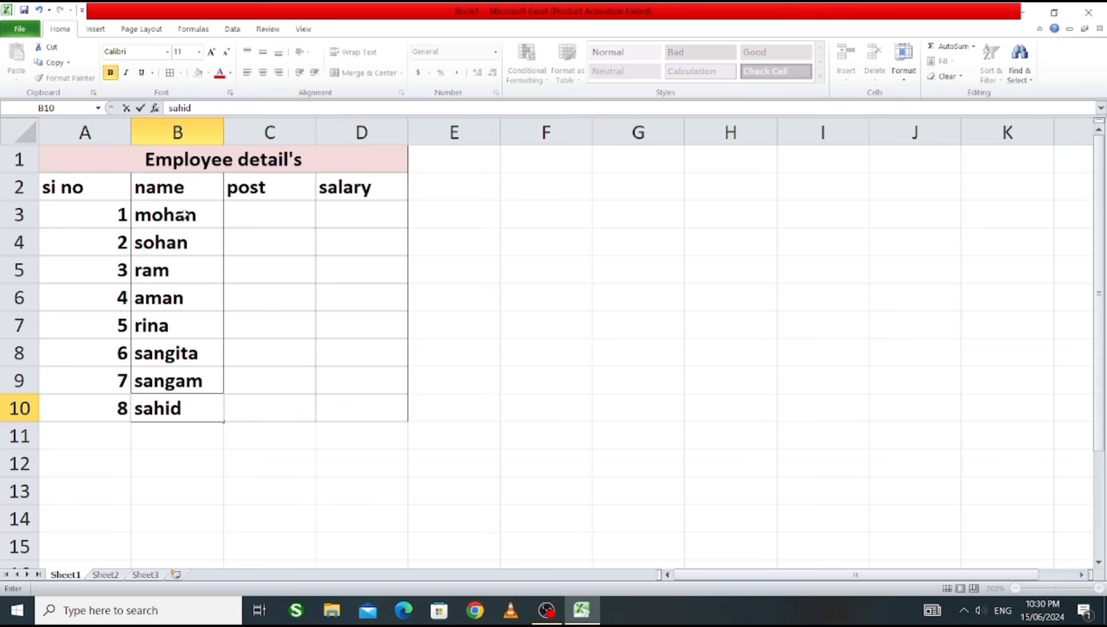
key("Return")
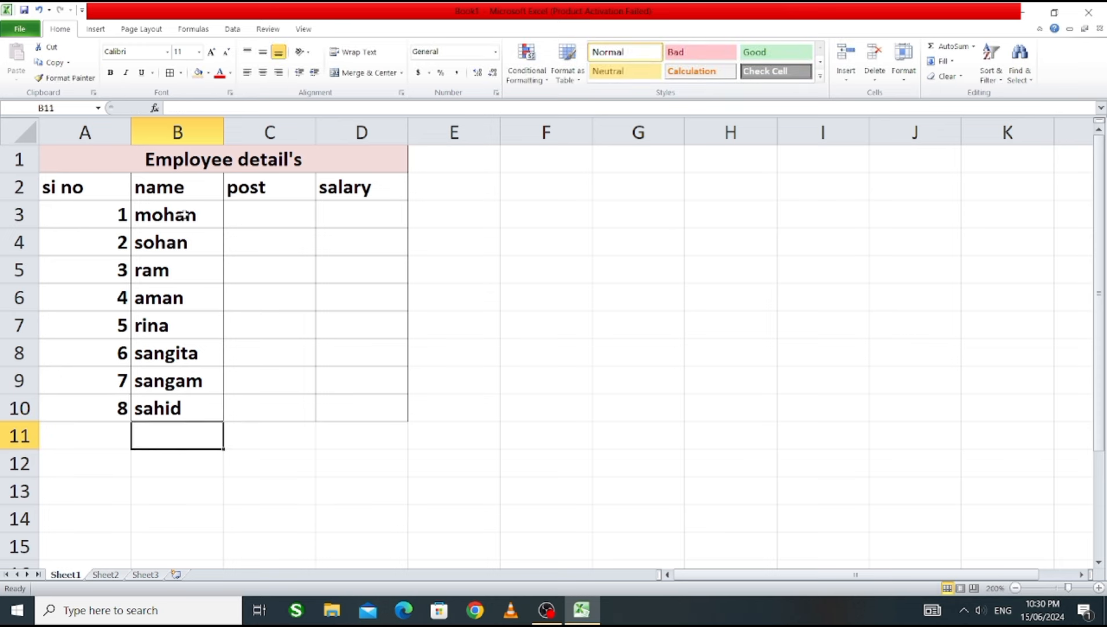
Enter the post "teacher" in C3 and "doctor" in C4 for the first two employees.
key("Right")
key("Up")
key("Up")
key("Up")
key("Up")
key("Up")
key("Up")
key("Up")
key("Up")
key("Up")
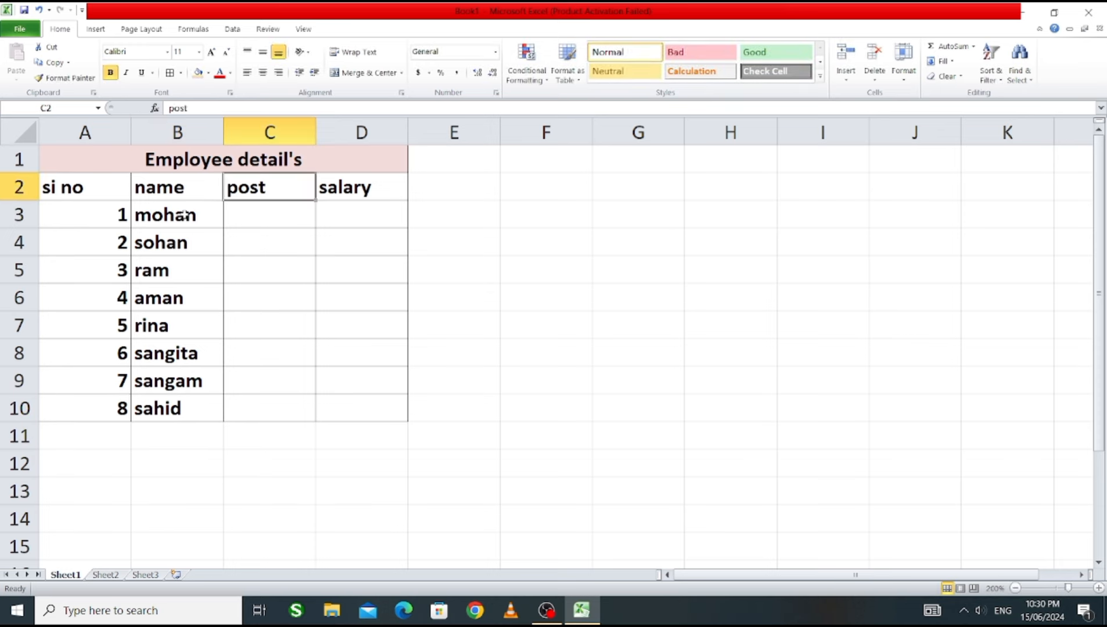
key("Down")
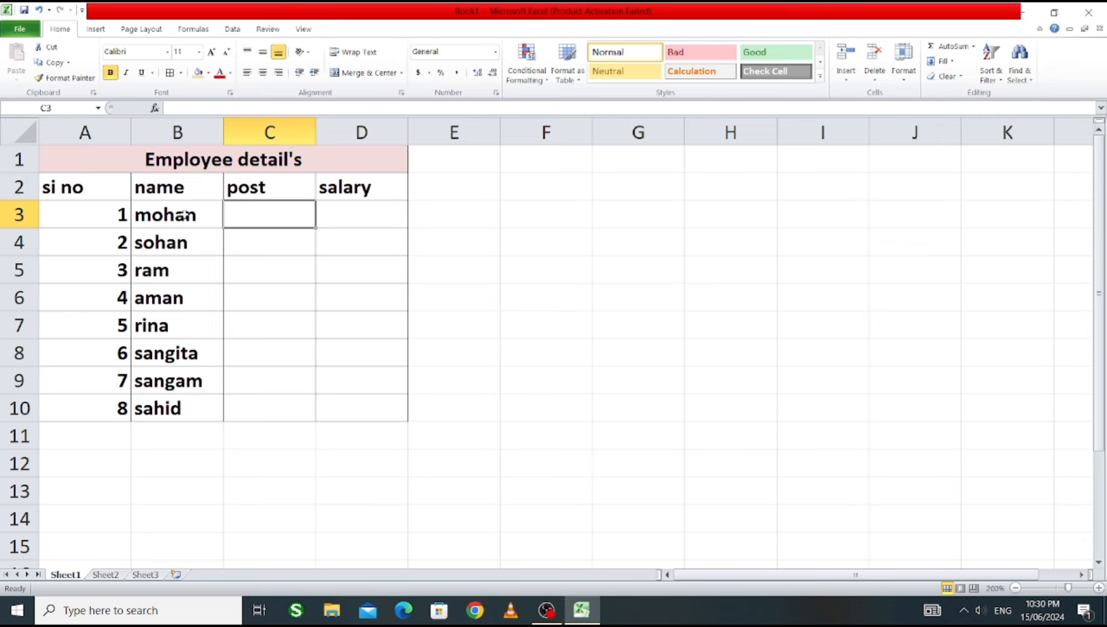
type("teac")
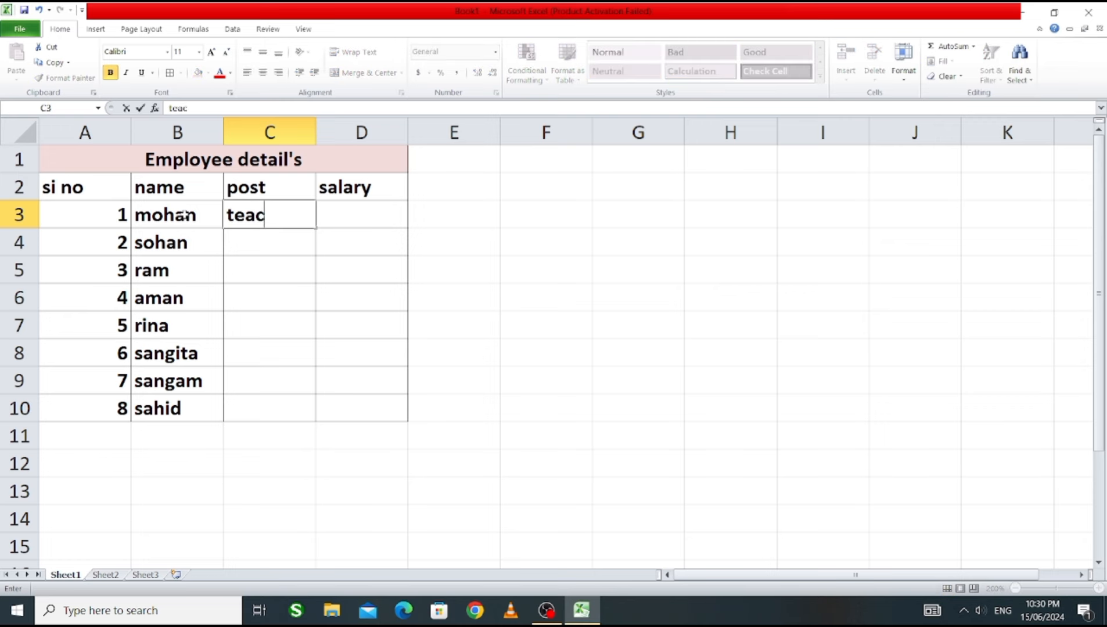
type("her")
key("Return")
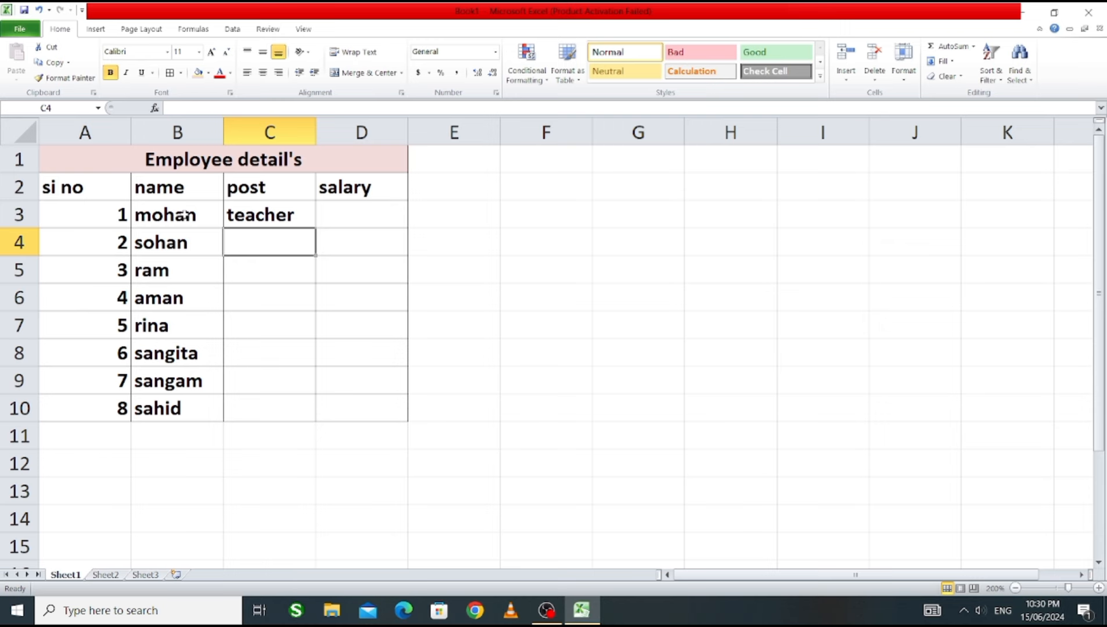
type("do")
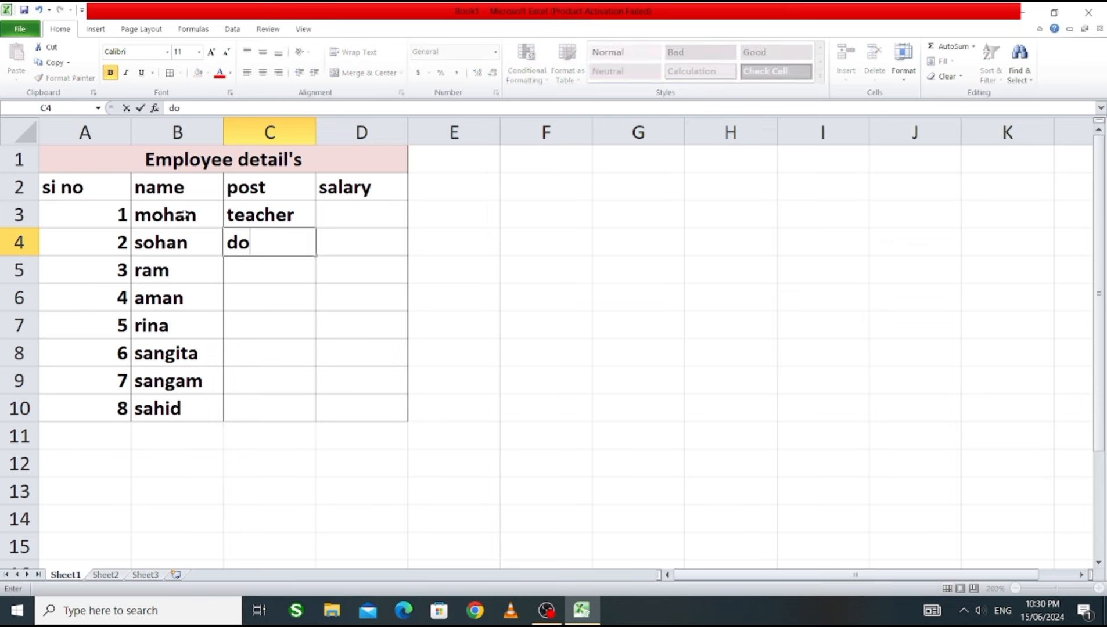
type("ctor")
key("Return")
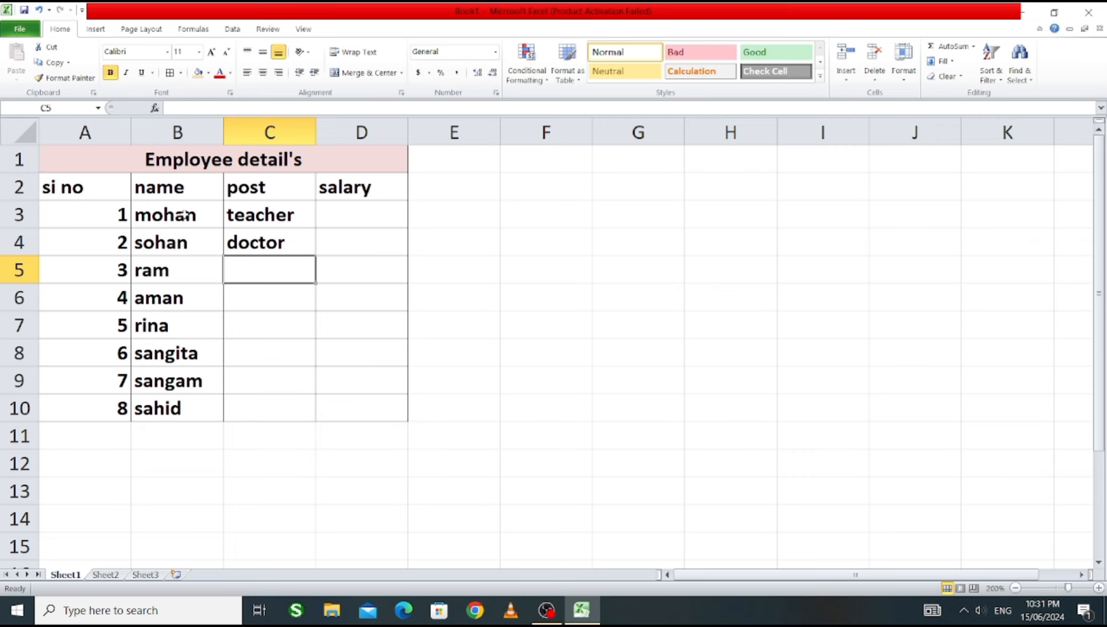
Enter the post "army" in C5 and "police" in C6.
type("army")
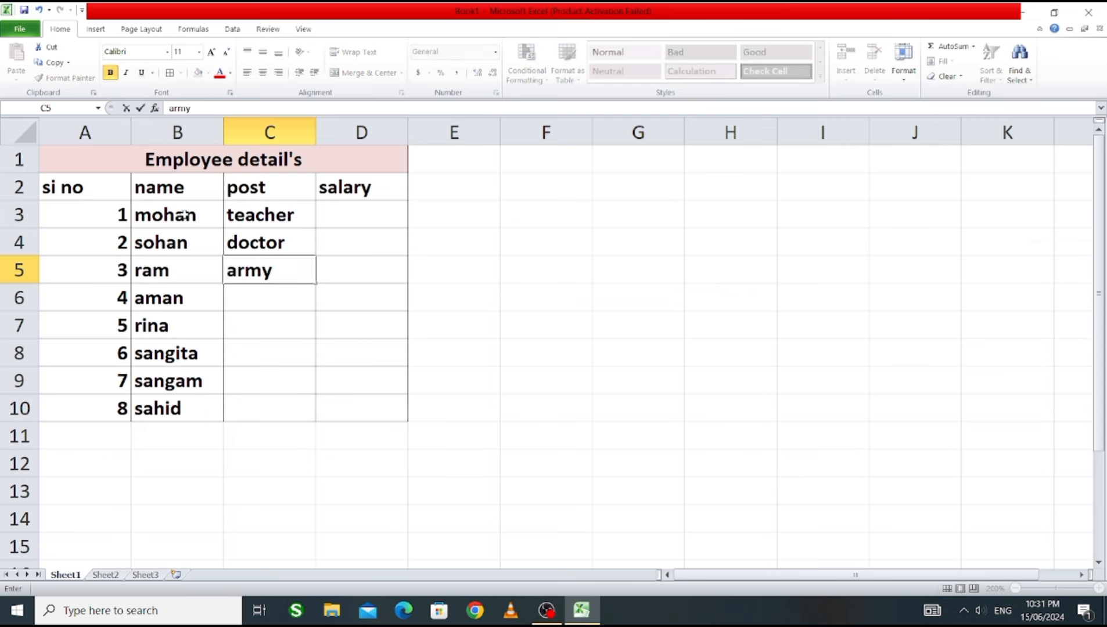
key("Return")
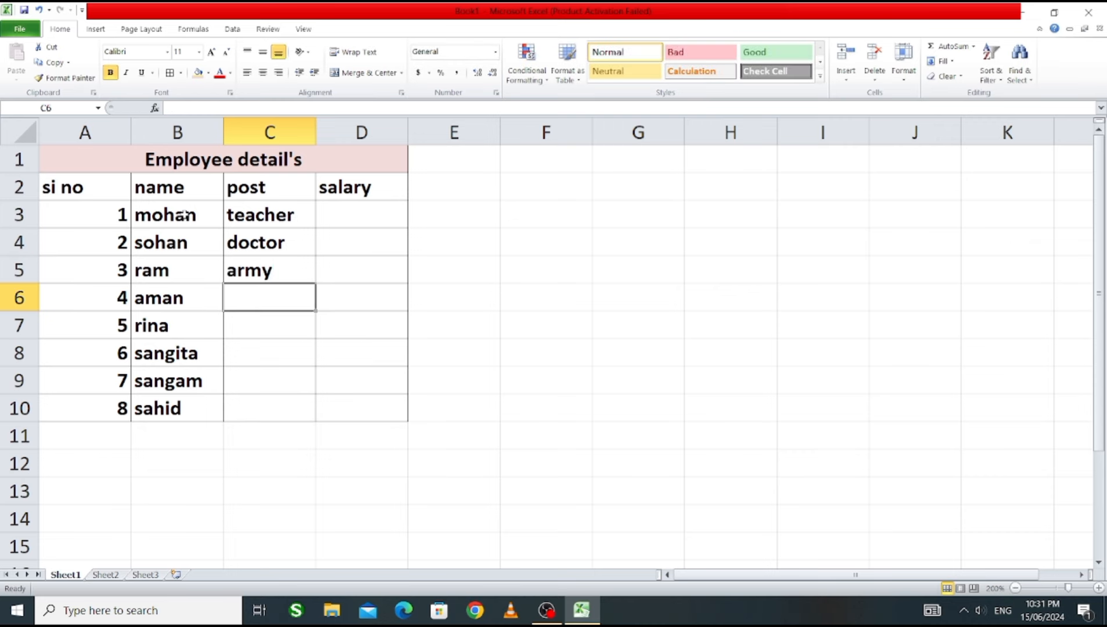
type("po")
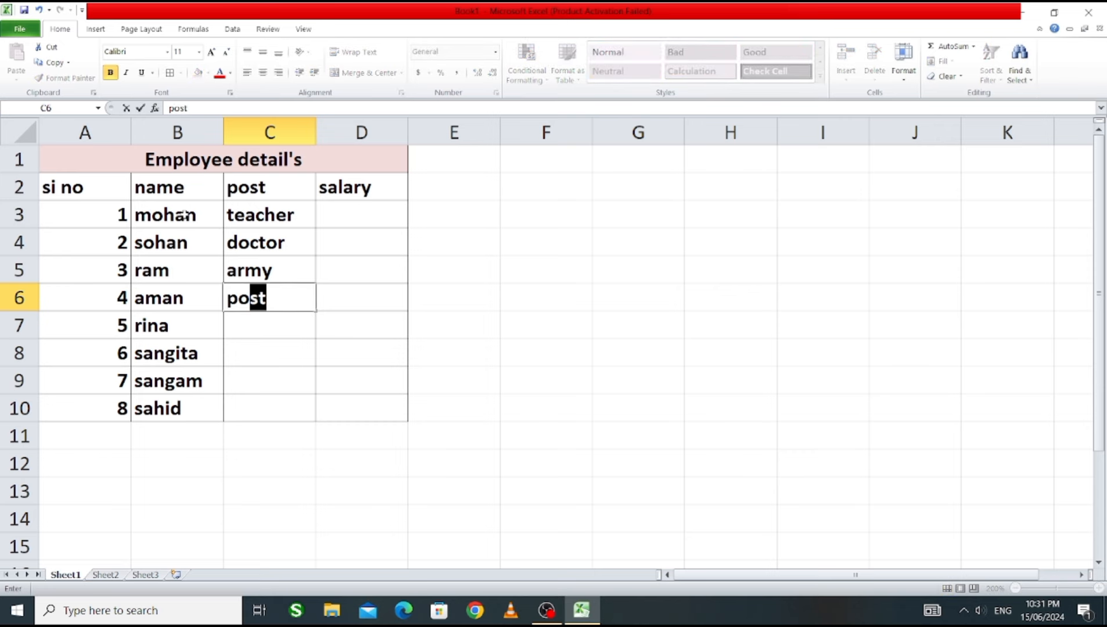
type("lice")
key("Return")
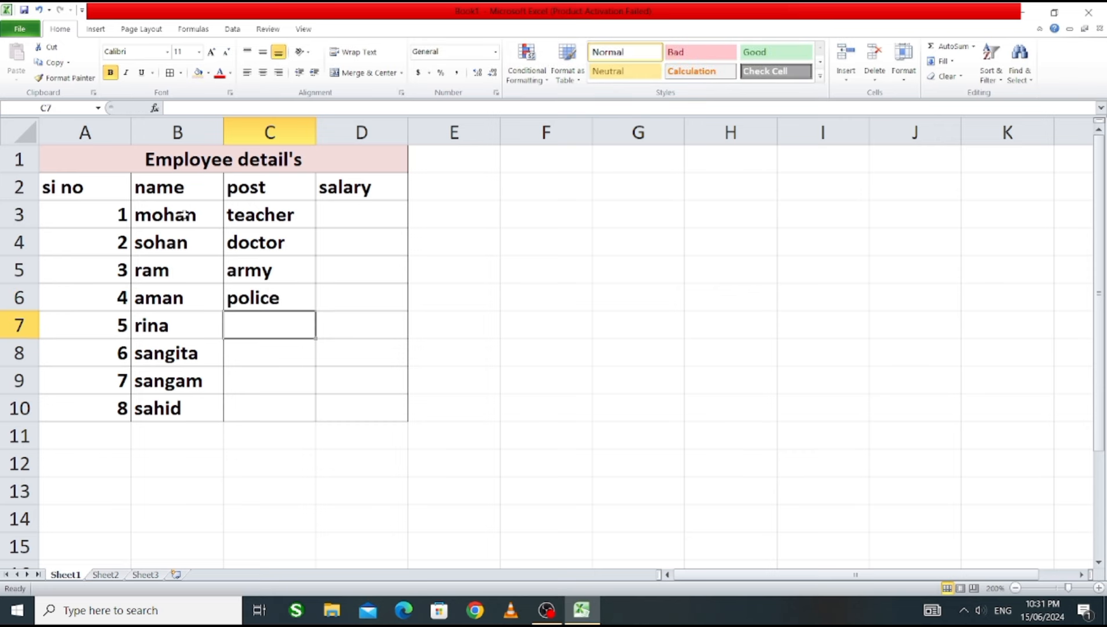
Complete the post column with "teacher", "doctor", "army" and "army" in cells C7 to C10.
type("te")
key("Return")
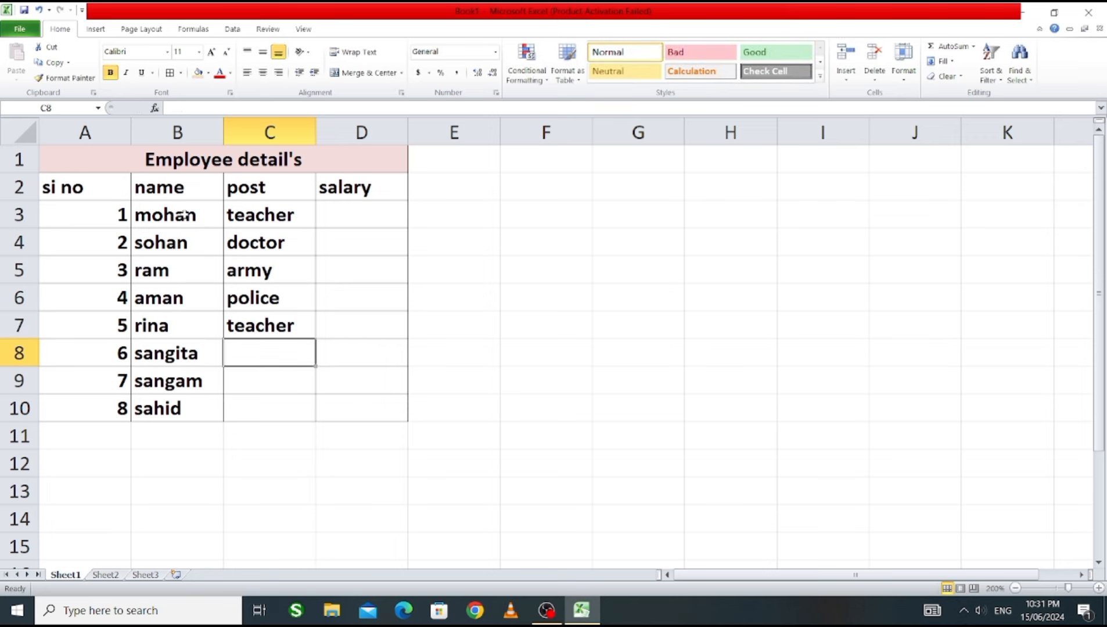
type("d")
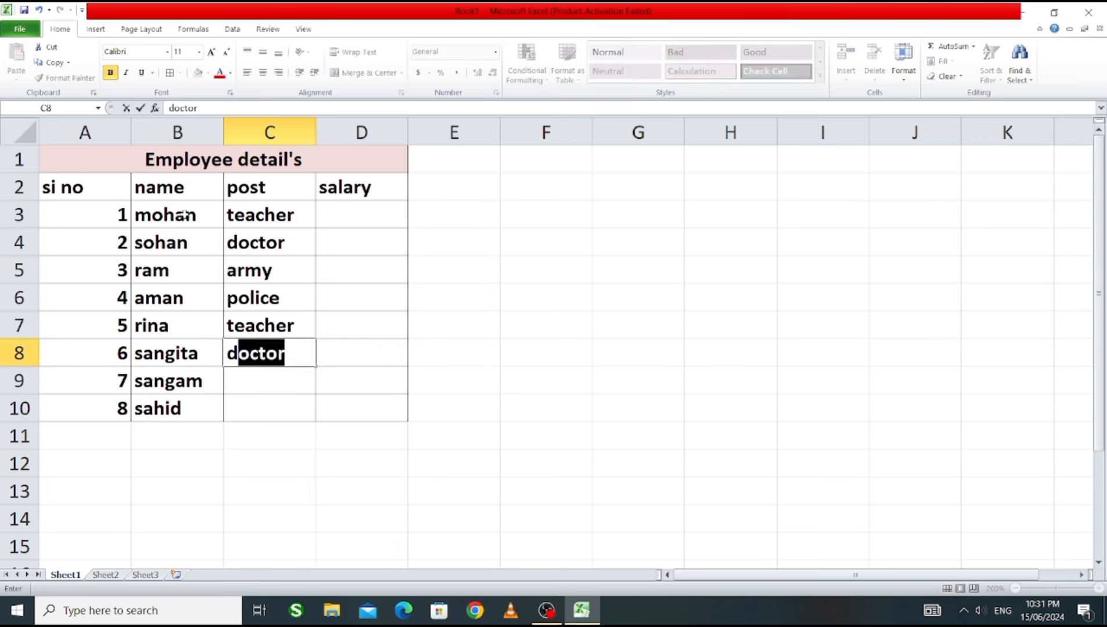
key("Return")
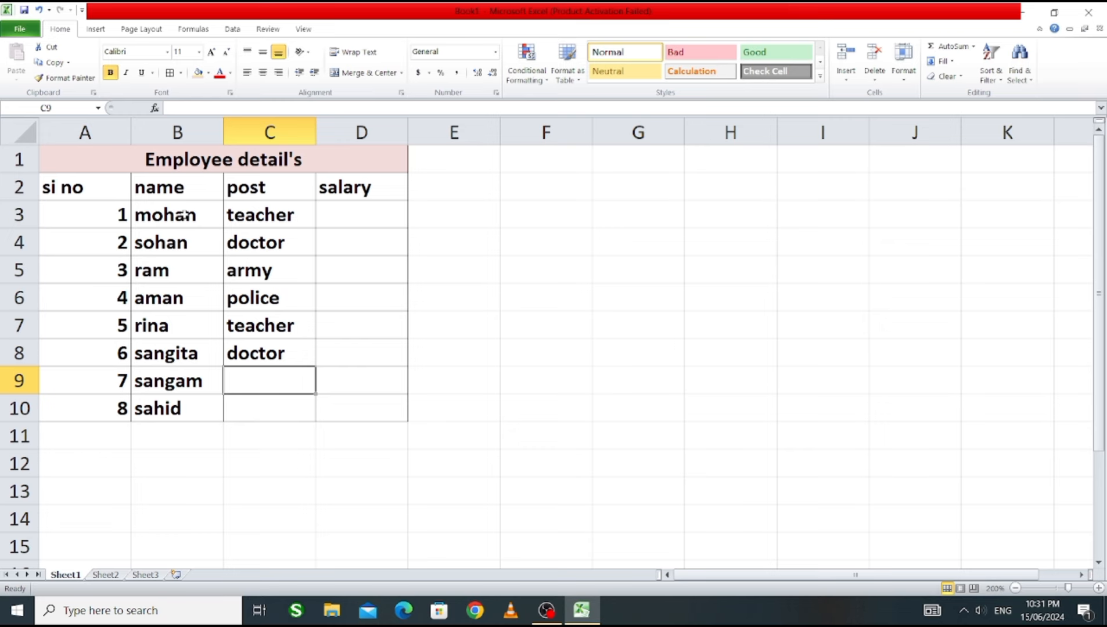
type("army")
key("Return")
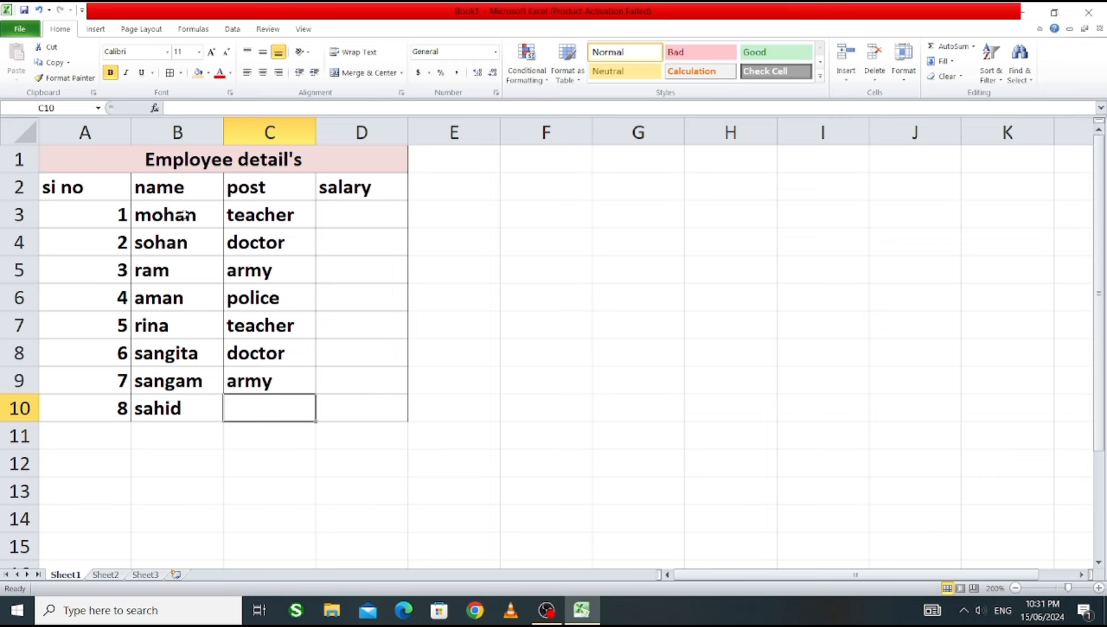
type("a")
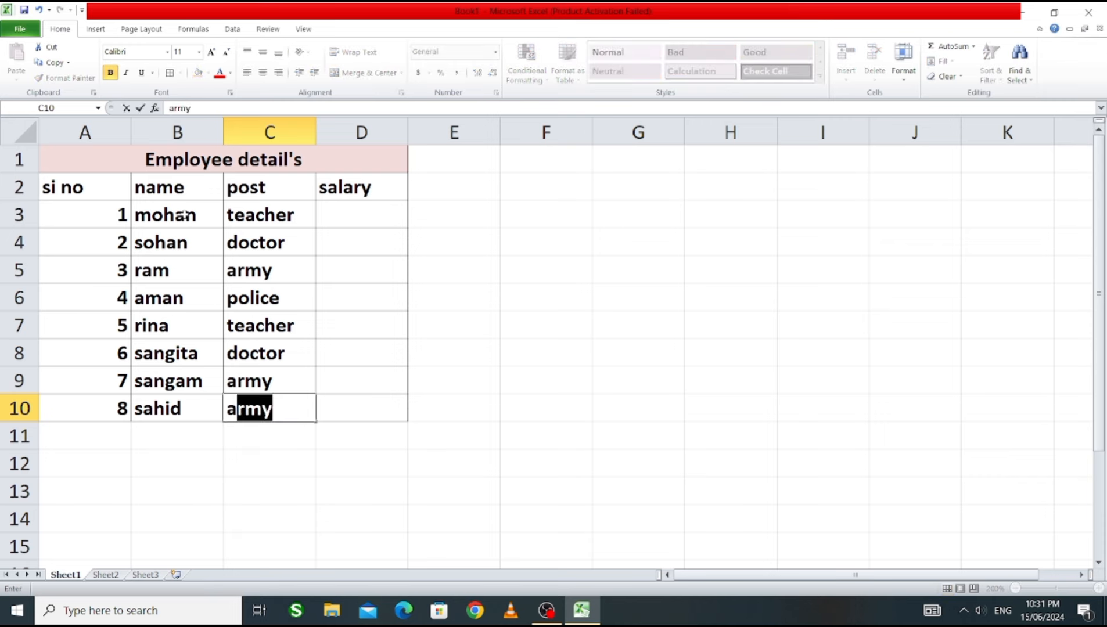
key("Return")
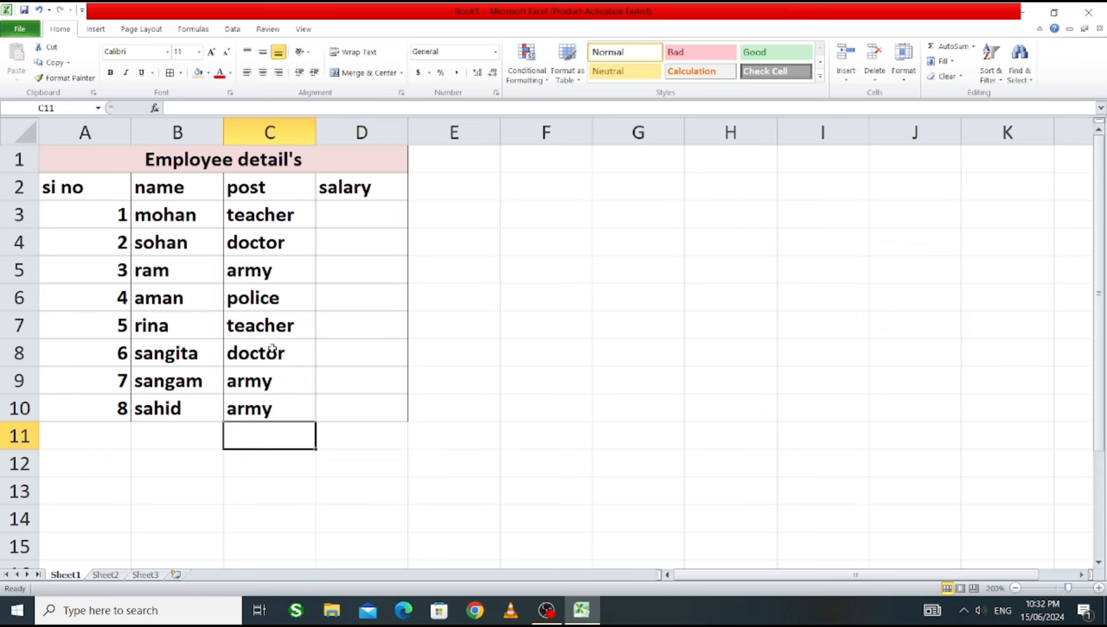
Enter the salaries 65000 in D3 and 85000 in D4 for the first two employees.
key("Right")
key("Up")
key("Up")
key("Up")
key("Up")
key("Up")
key("Up")
key("Up")
key("Up")
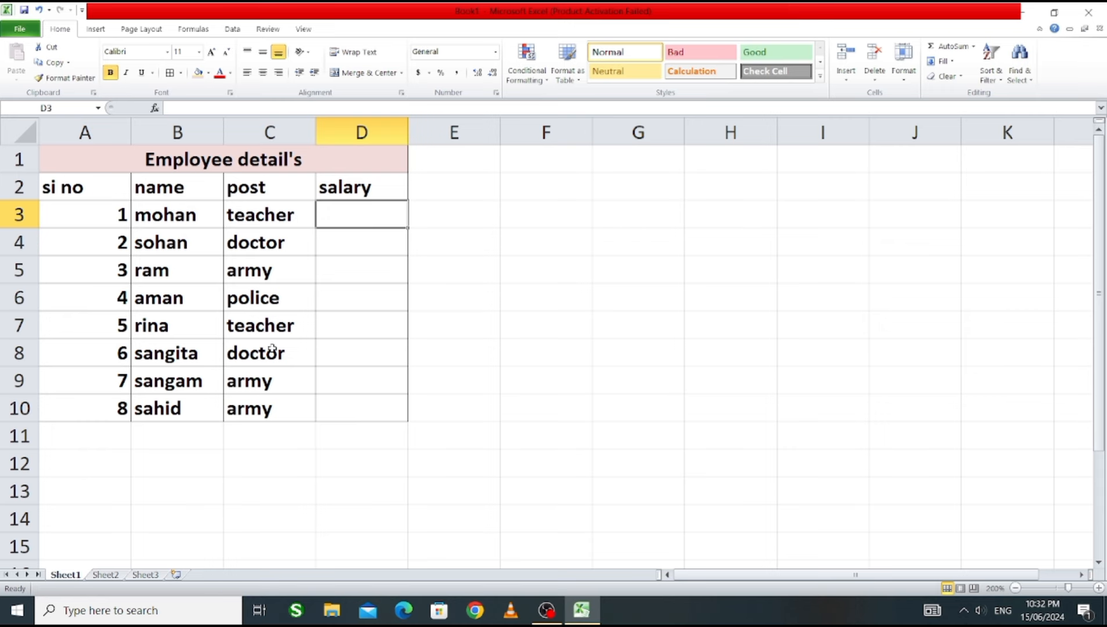
type("6")
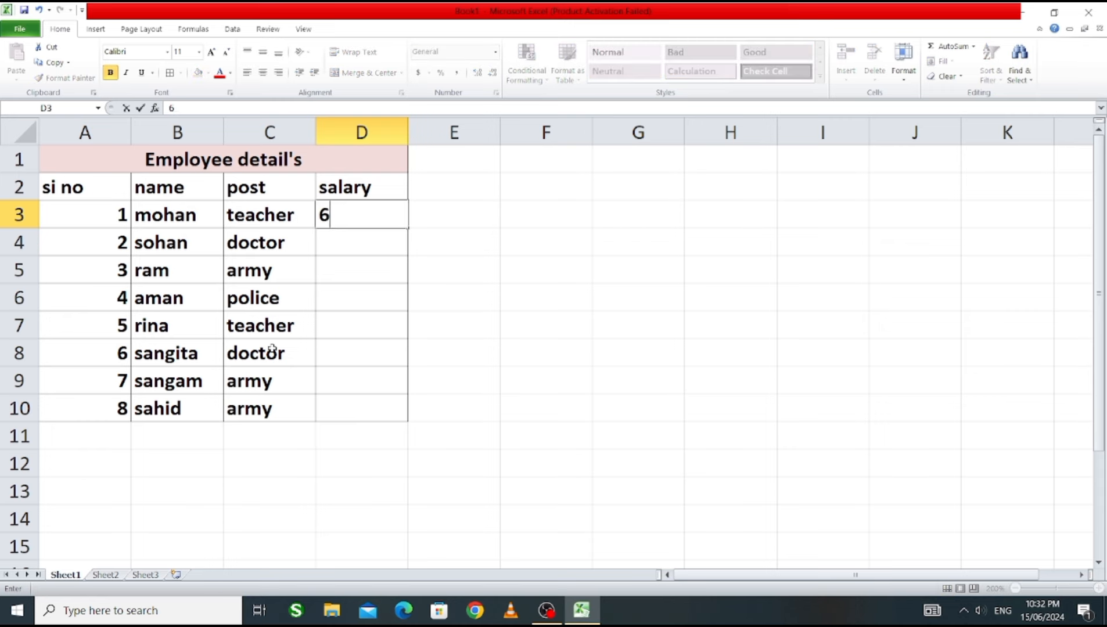
type("5000")
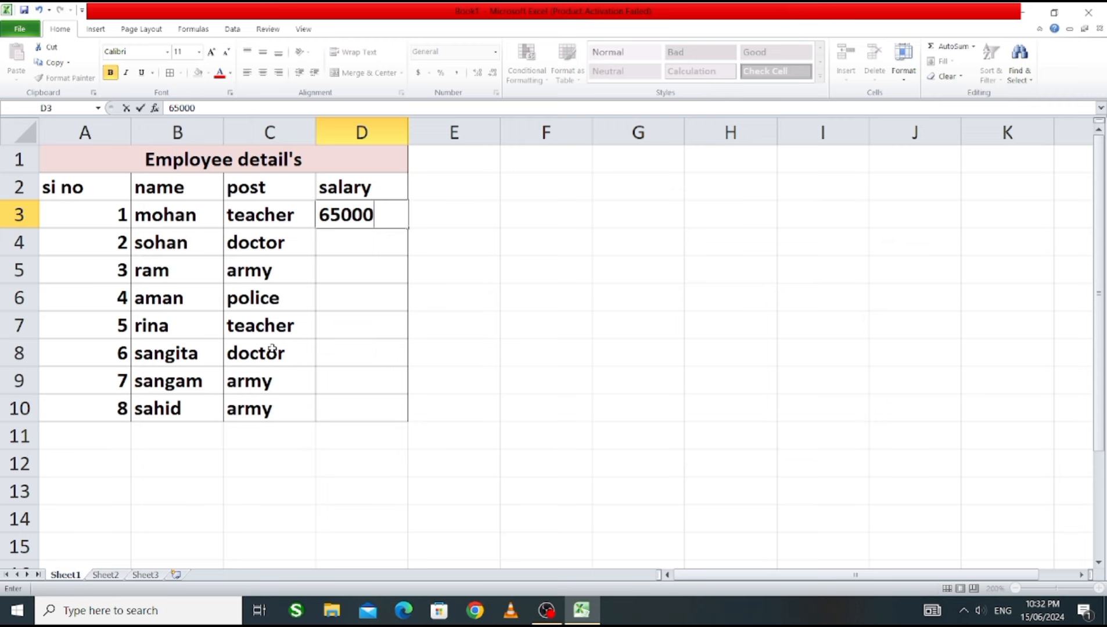
key("Return")
type("85000")
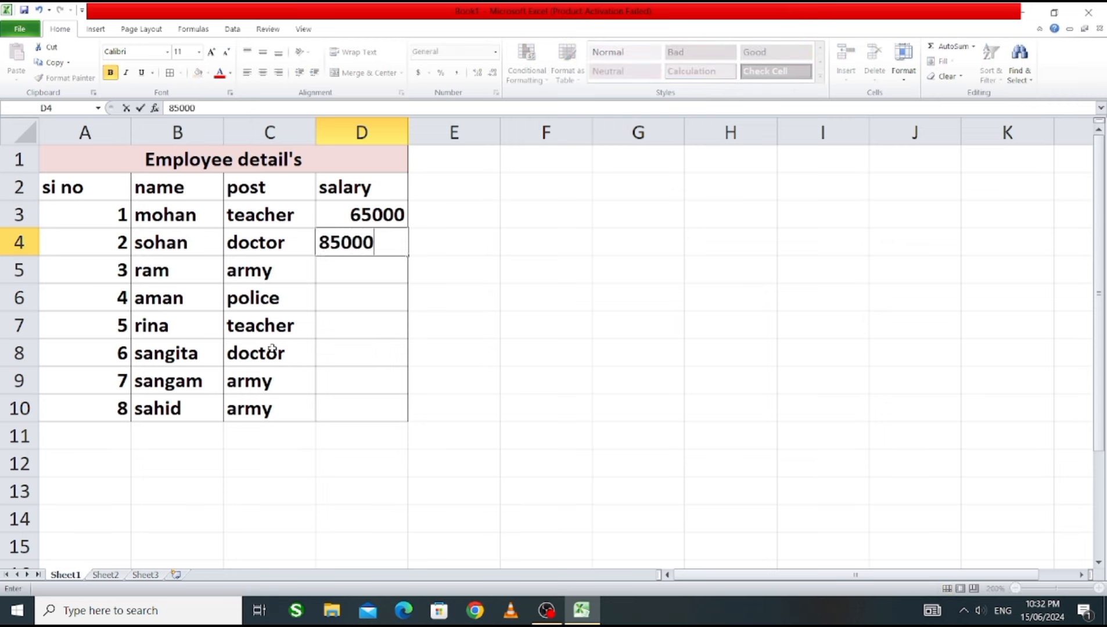
key("Return")
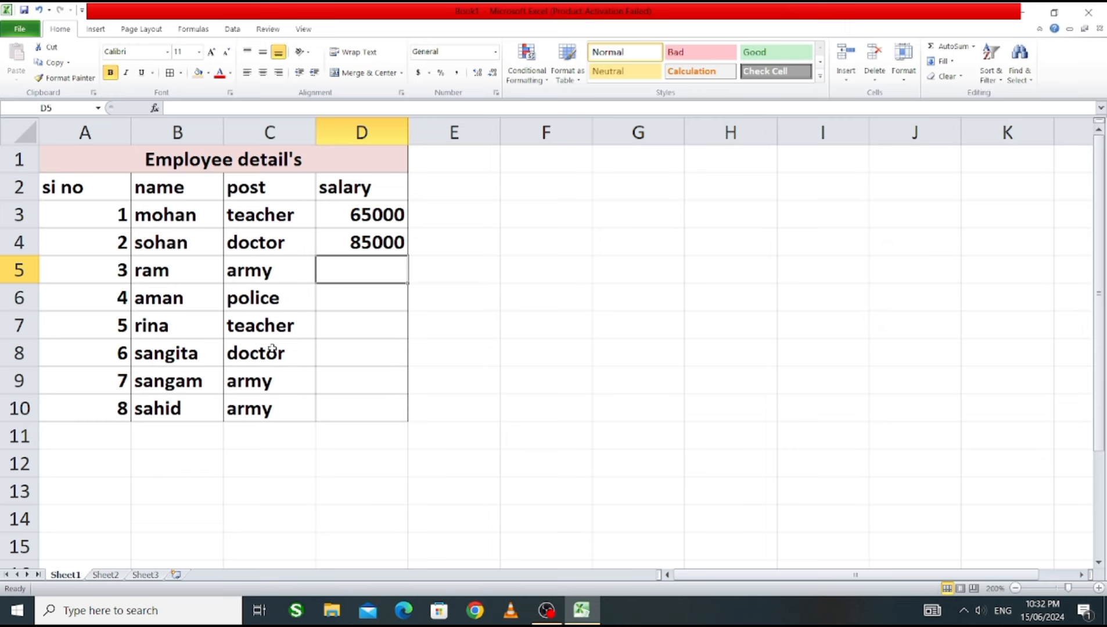
Enter the salaries 50000 in D5 and 45000 in D6 for the third and fourth employees.
type("5000")
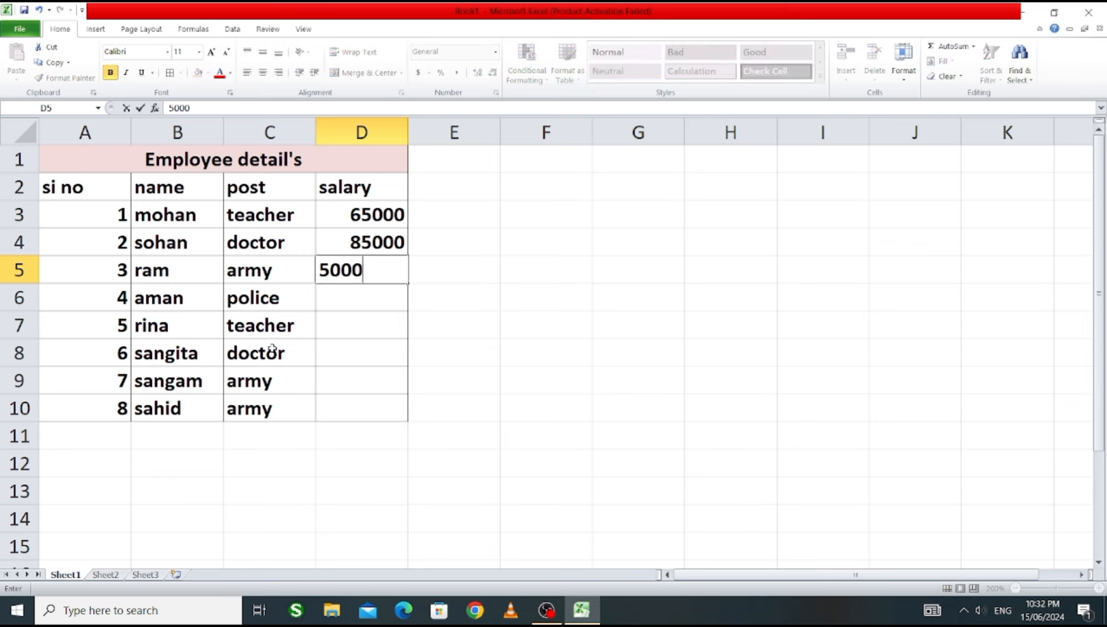
type("0")
key("Return")
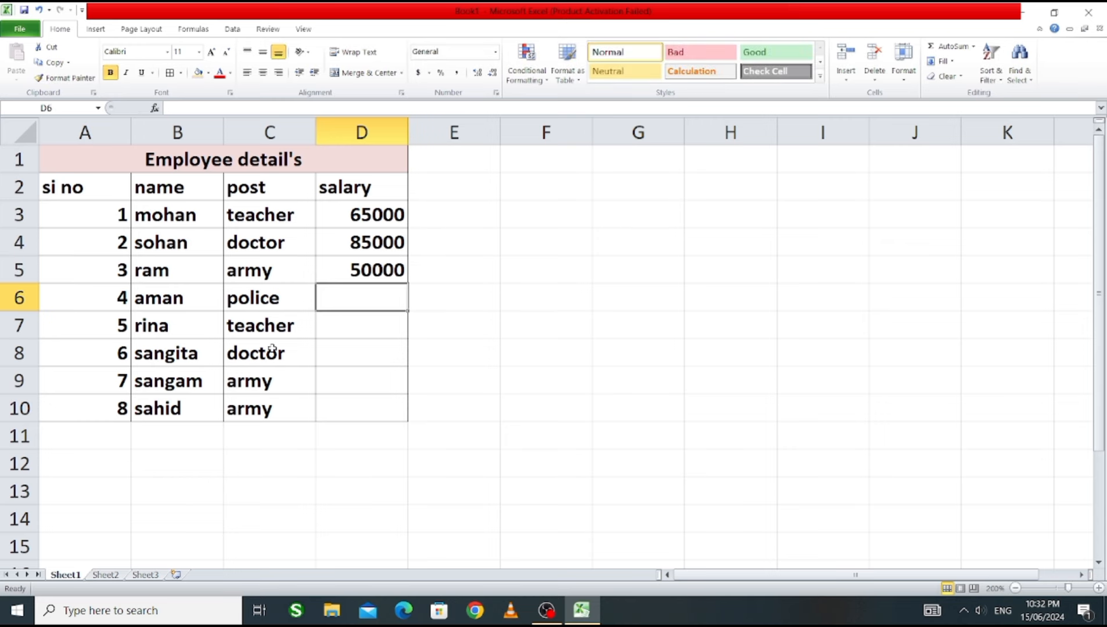
type("45000")
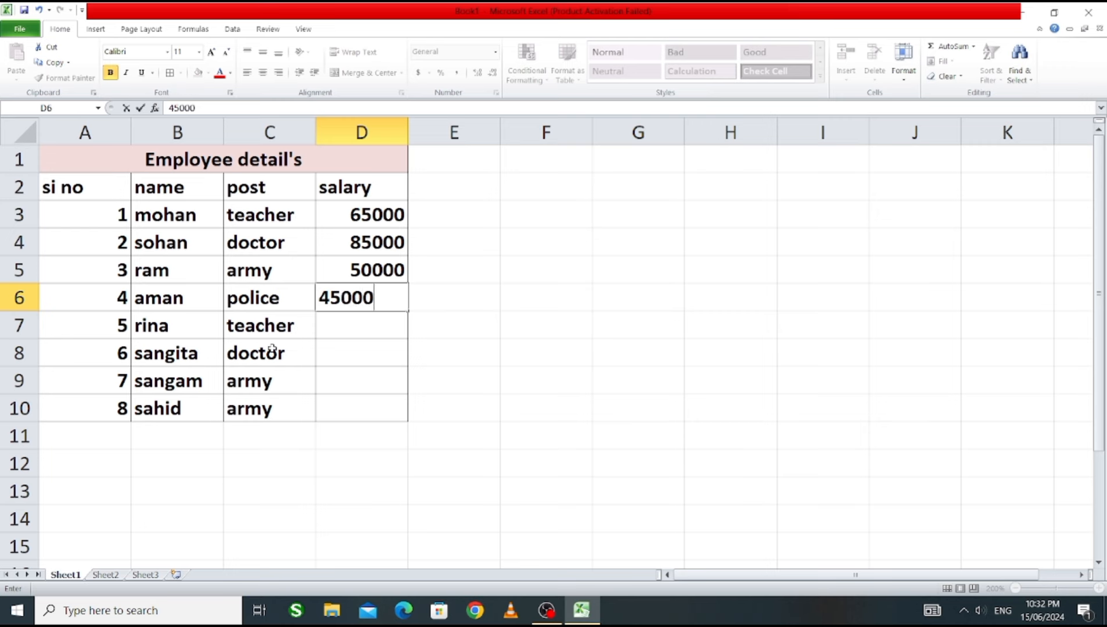
key("Return")
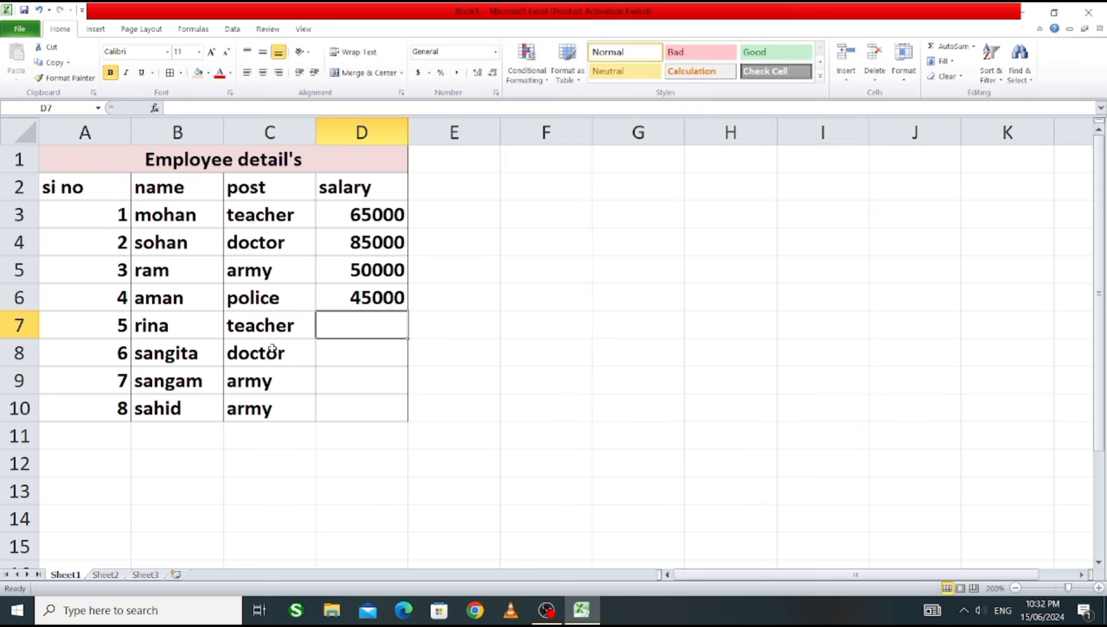
Enter the salaries 65000 in D7 and 90000 in D8 for the fifth and sixth employees.
type("65")
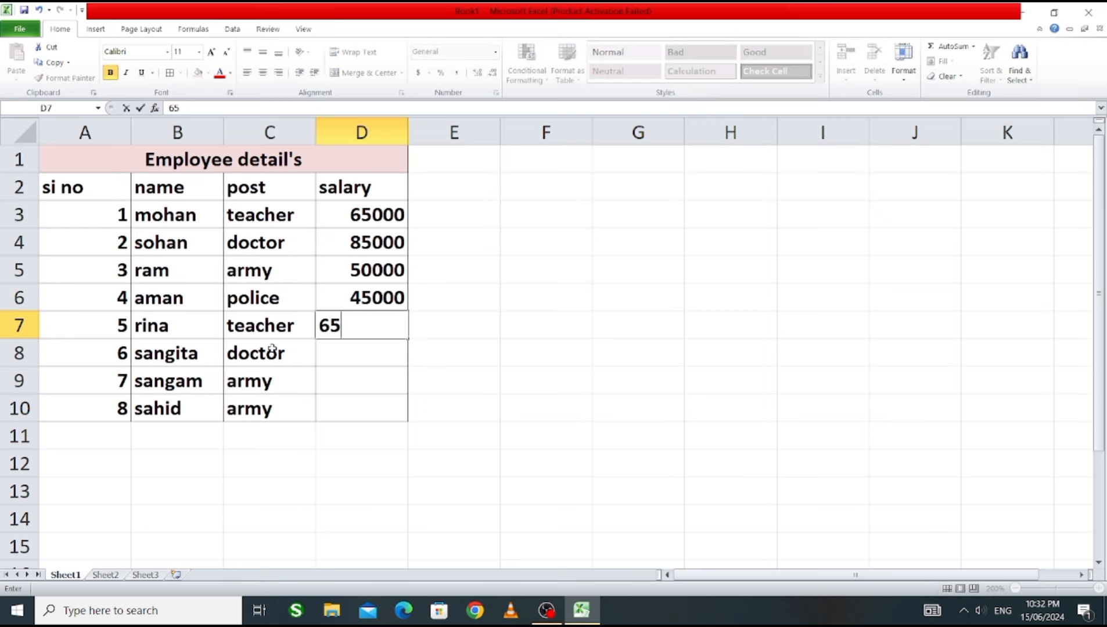
type("000")
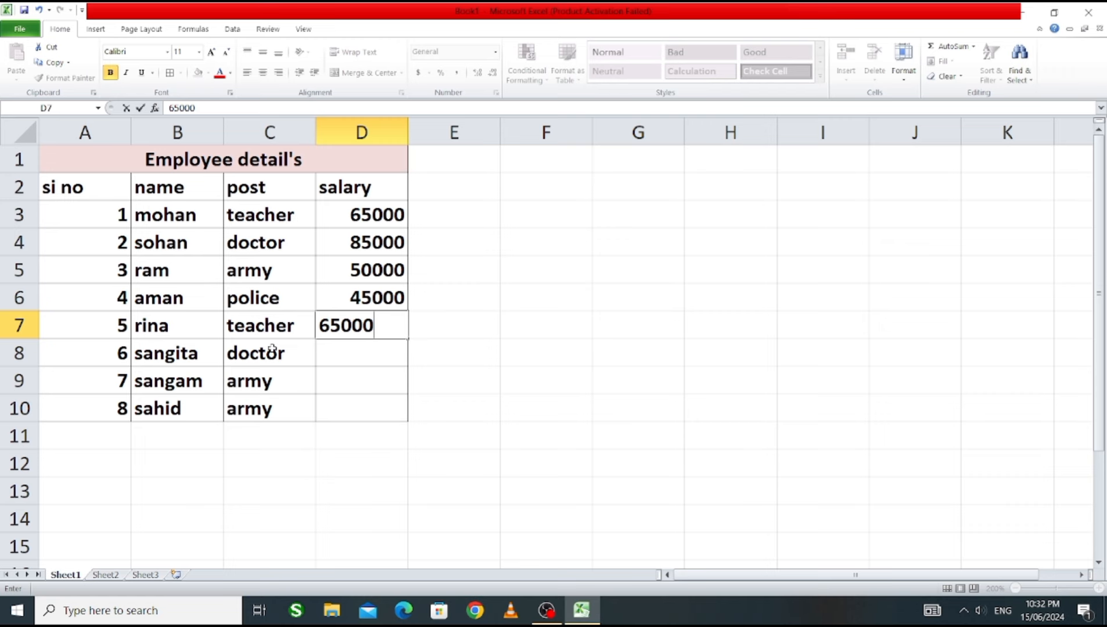
key("Return")
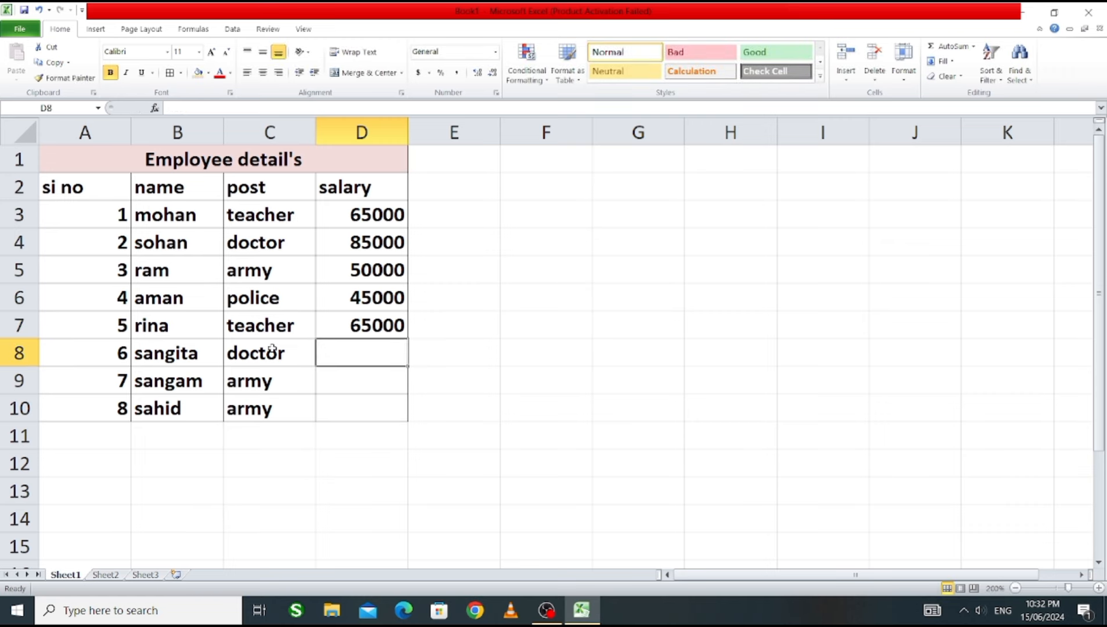
type("90")
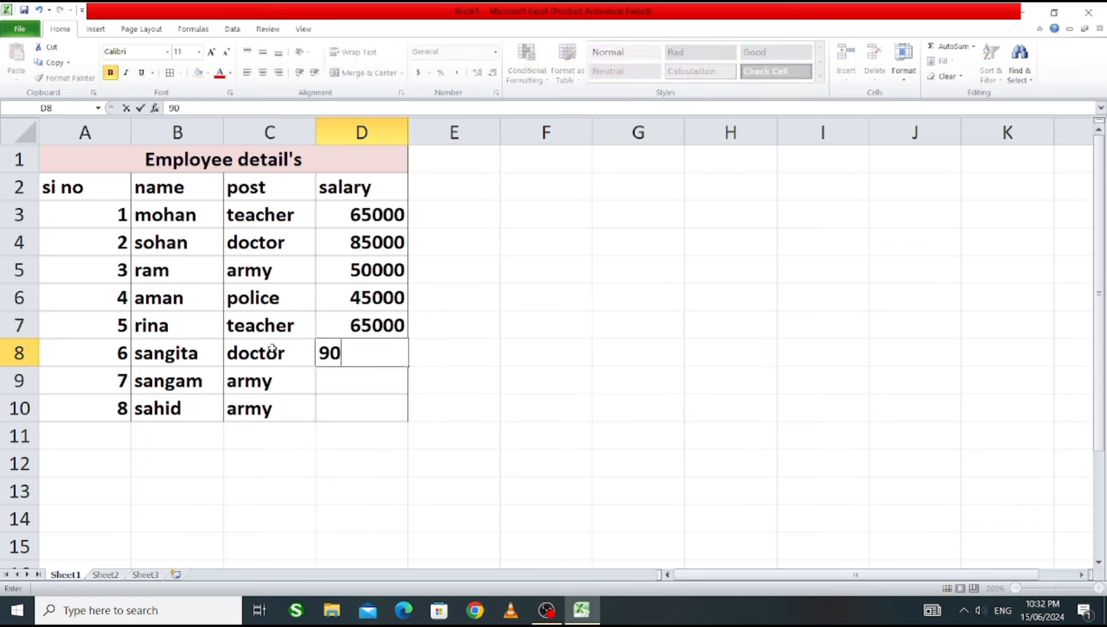
type("000")
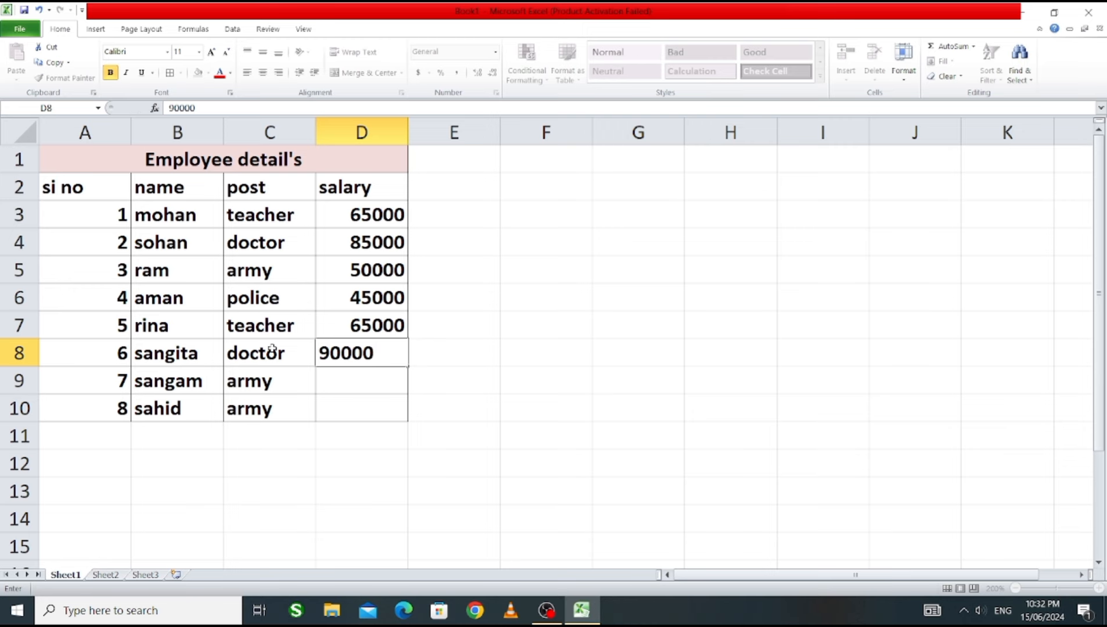
key("Return")
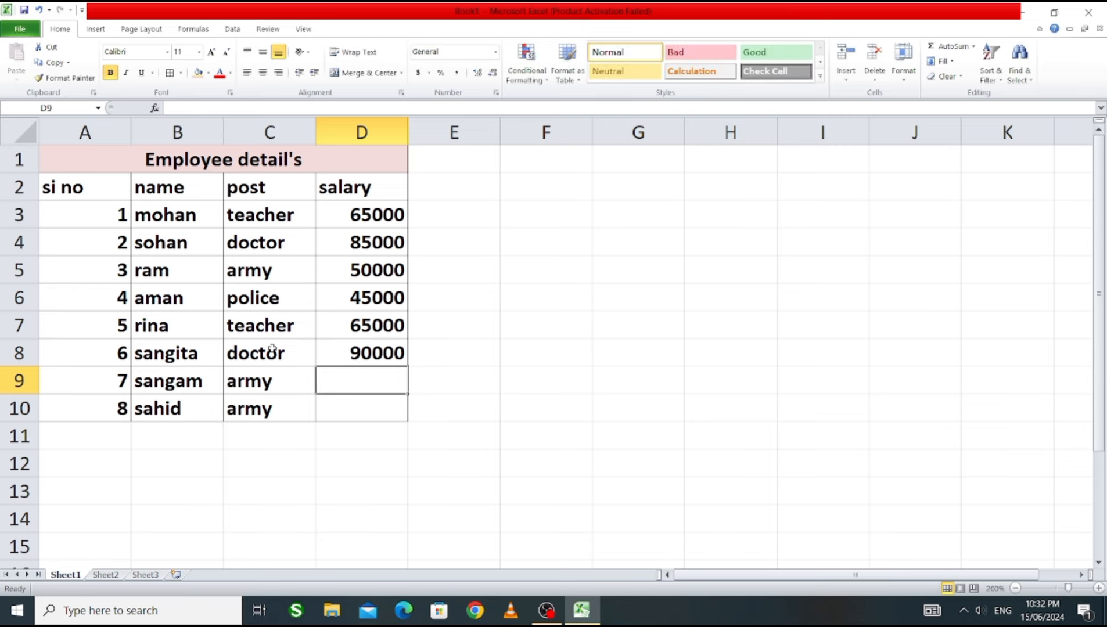
Complete the salary column with 50000 in both D9 and D10.
type("50000")
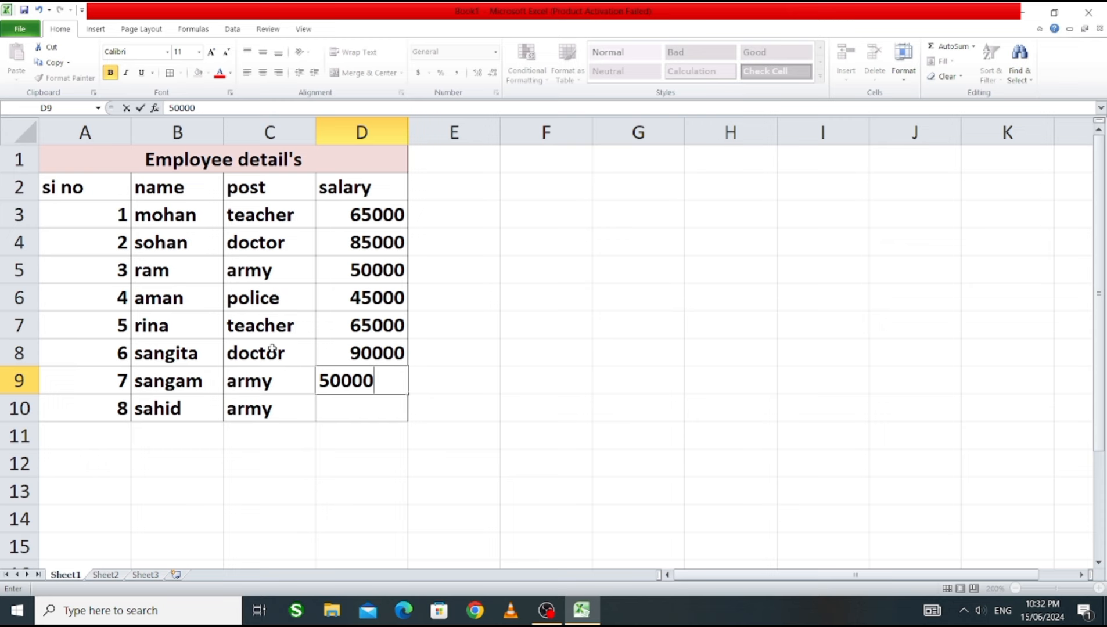
key("Return")
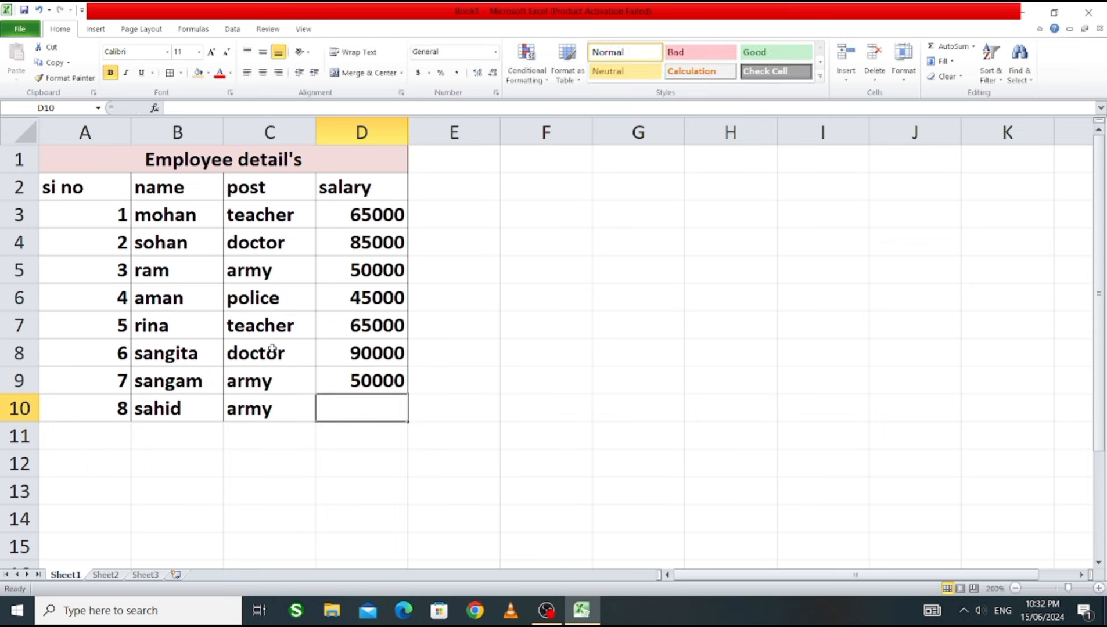
type("50000")
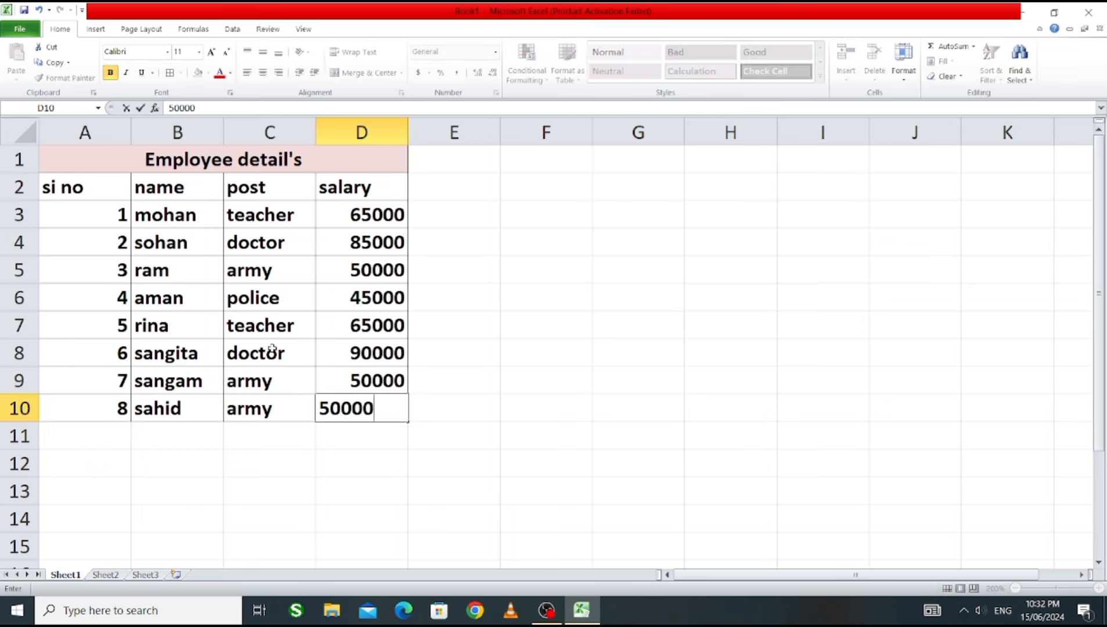
key("Return")
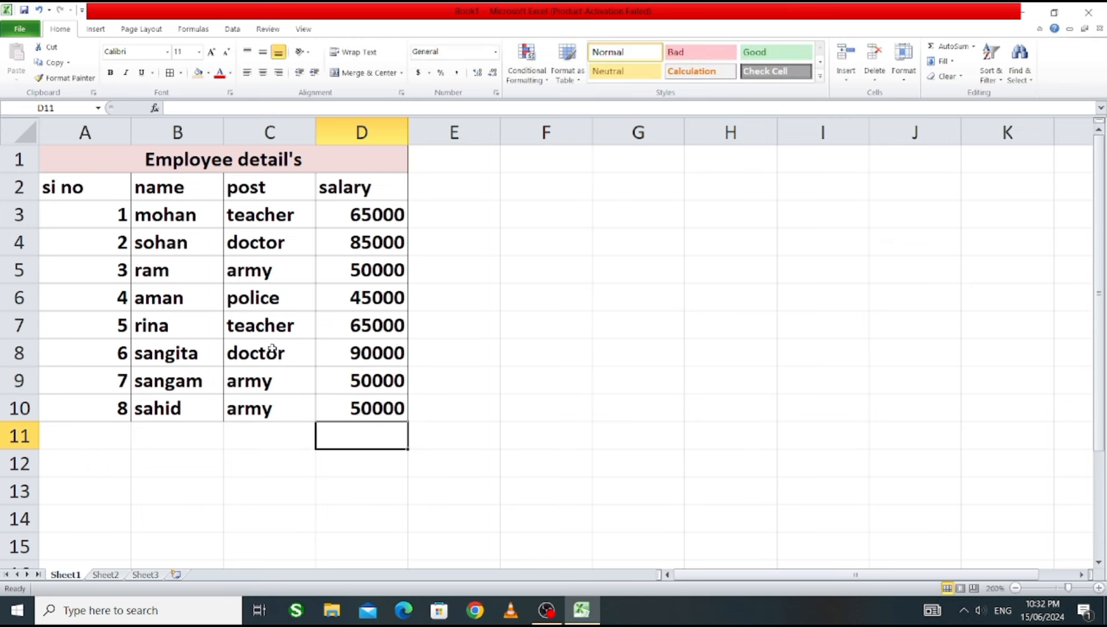
Fill the column heading row A2:D2 with a light olive green color.
left_click_drag(105, 193, 327, 190)
left_click(208, 72)
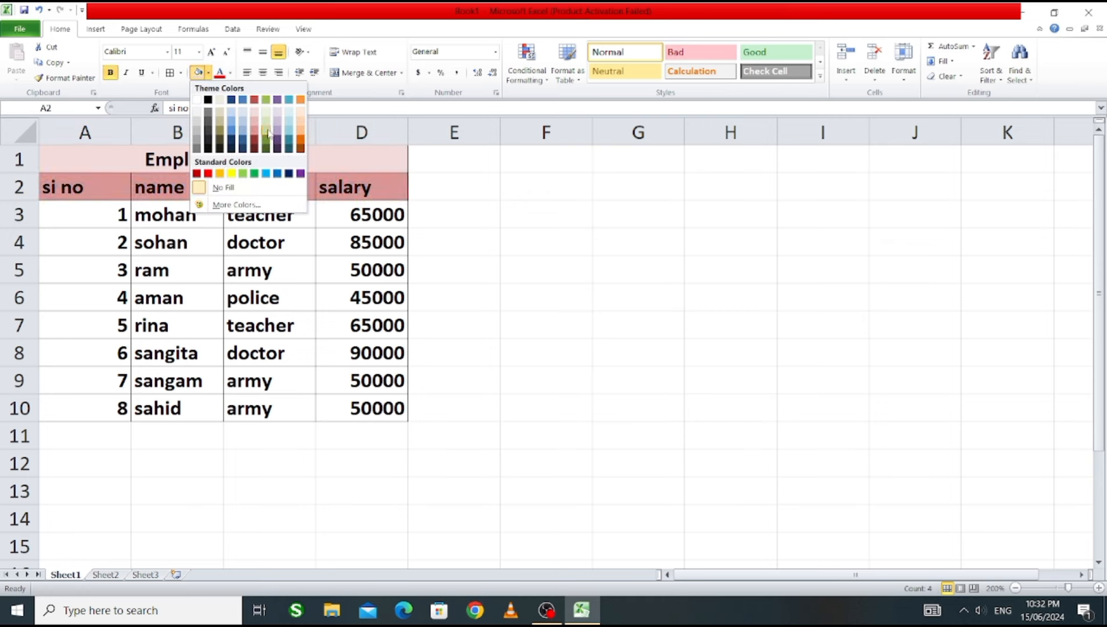
left_click(269, 113)
left_click(538, 262)
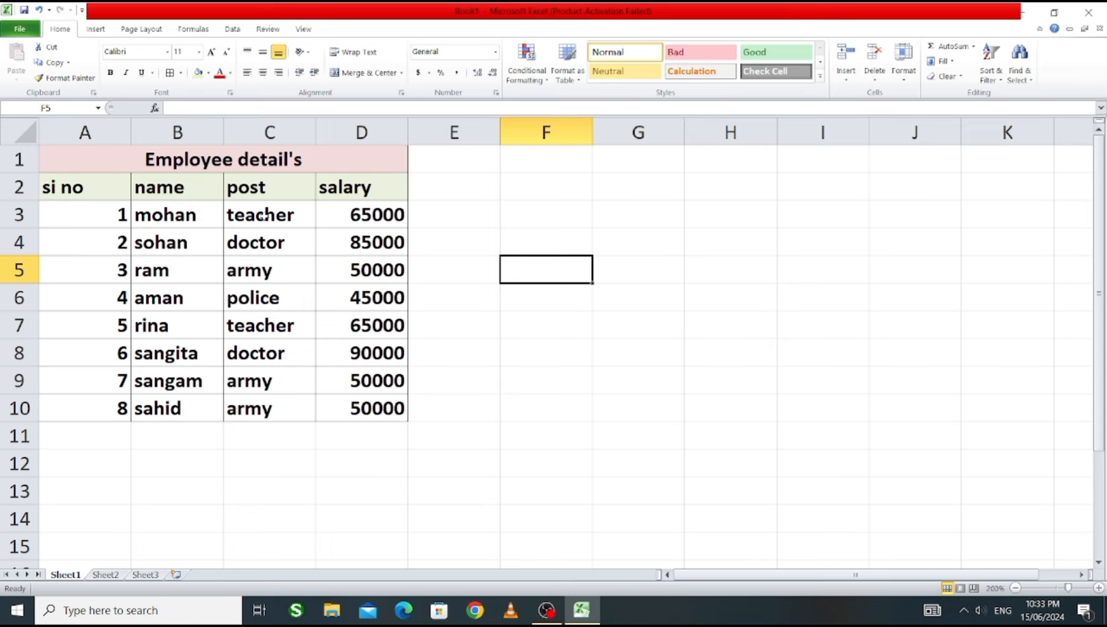
Create a PivotTable on a new worksheet from the employee data in Sheet1, range A2:D10.
left_click_drag(119, 166, 164, 407)
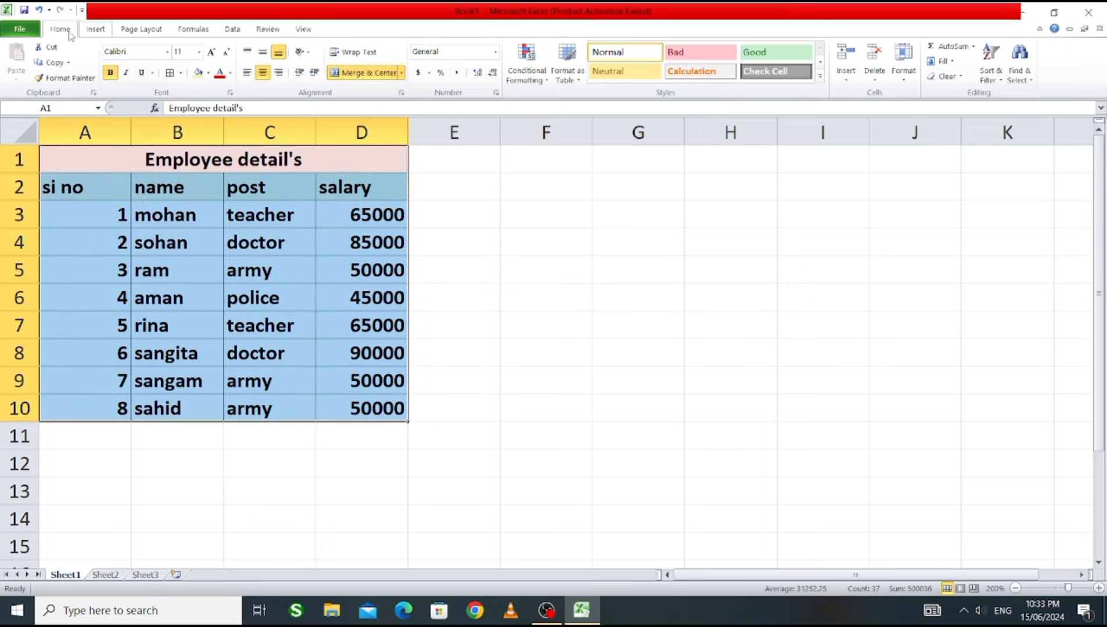
left_click(96, 31)
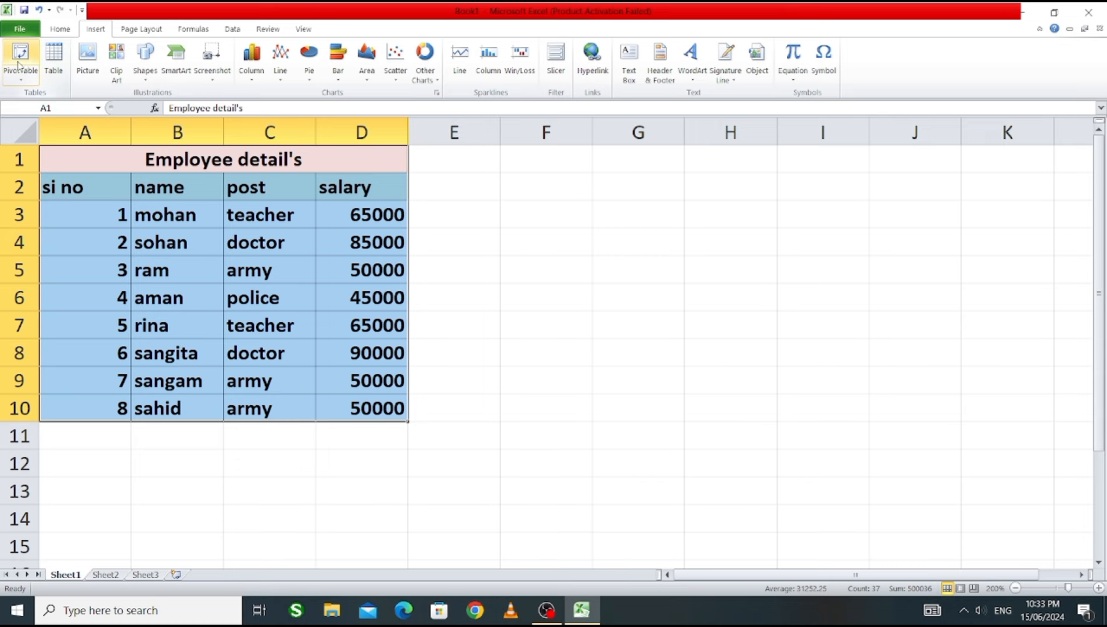
left_click(18, 63)
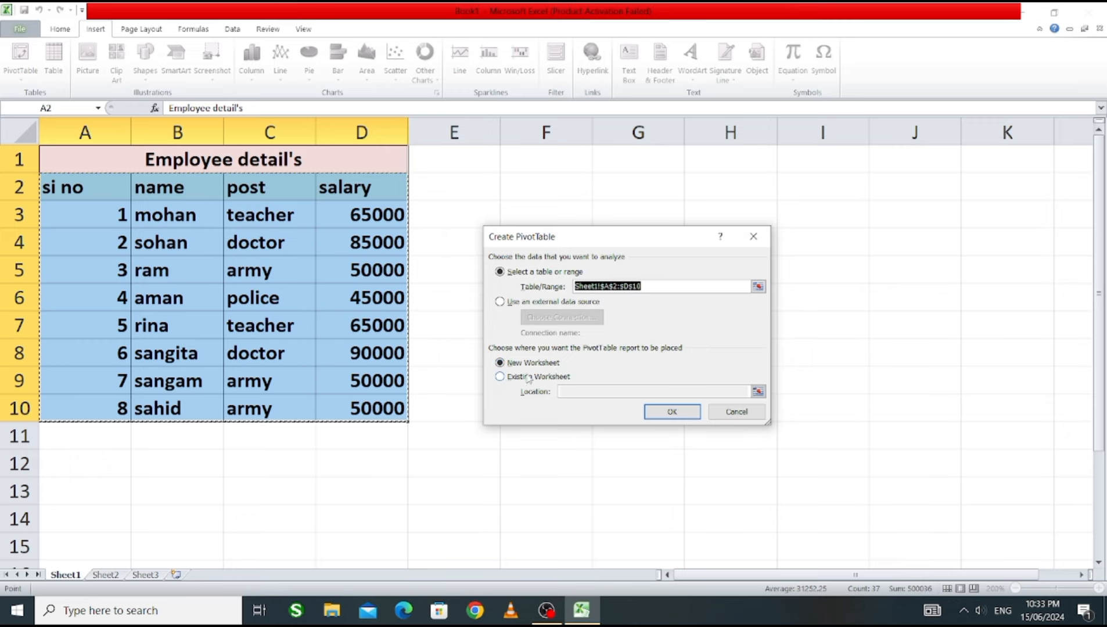
left_click(668, 410)
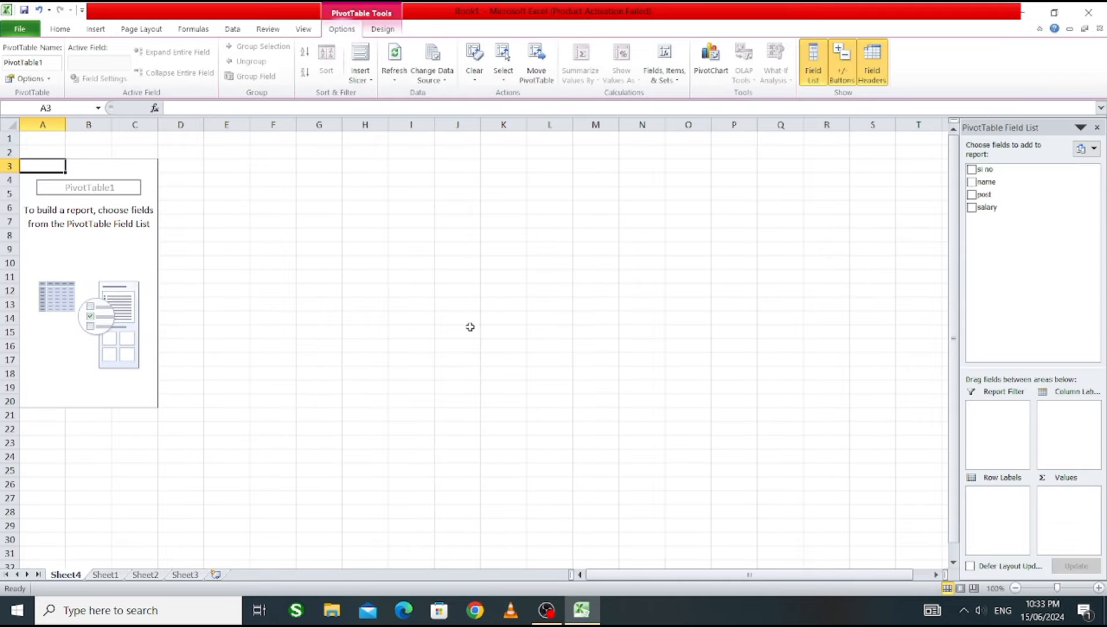
Check the source table on Sheet1 and return to the empty PivotTable on Sheet4 with its field list showing.
left_click(106, 575)
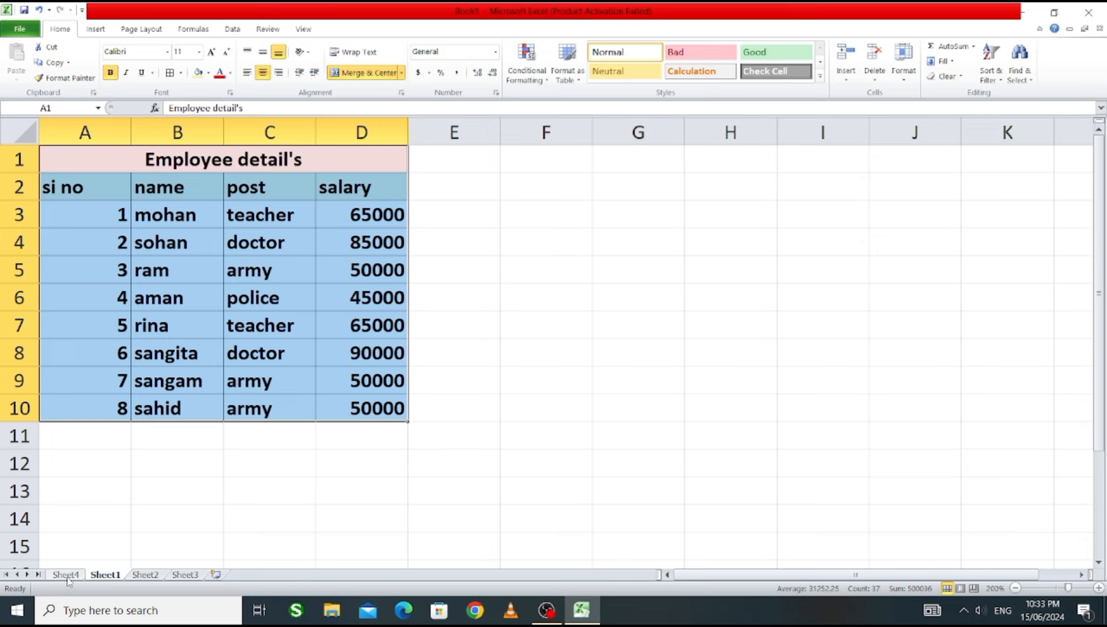
left_click(66, 576)
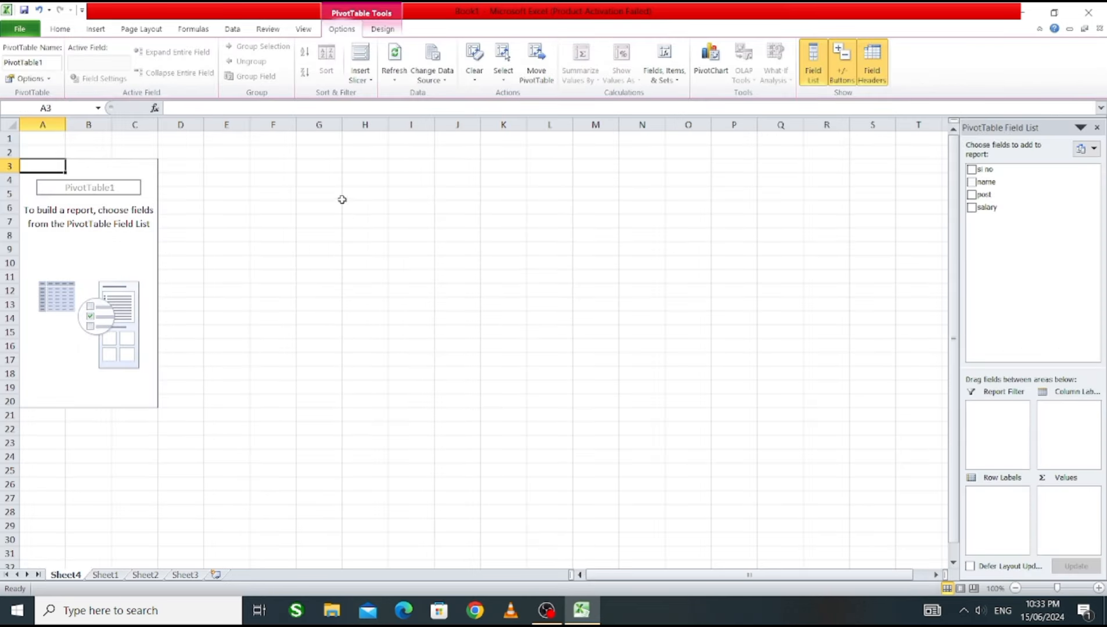
left_click(231, 239)
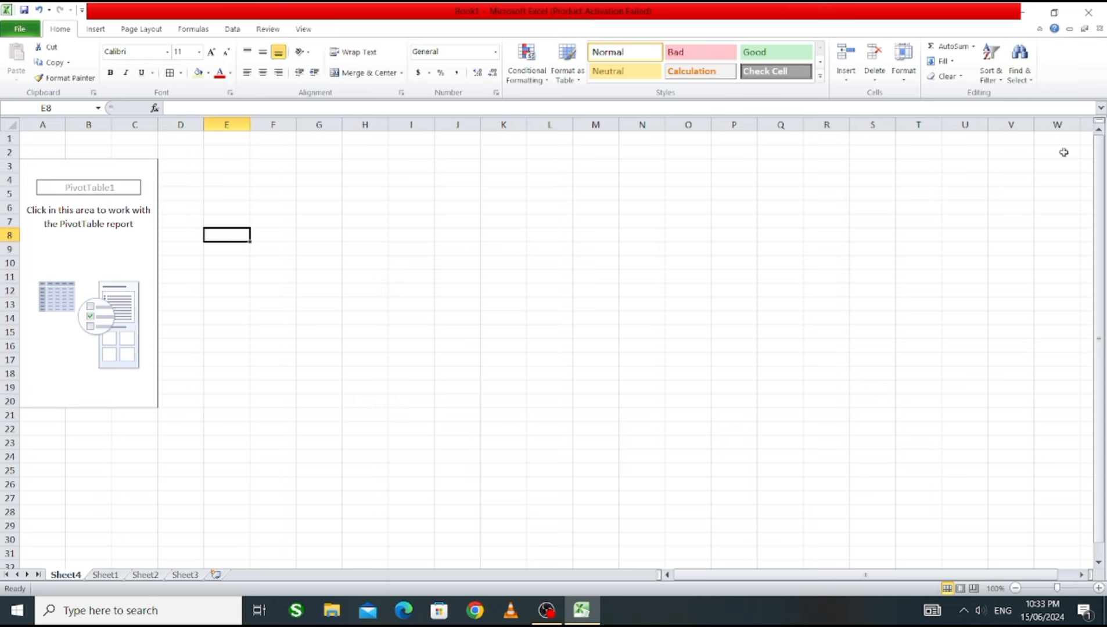
left_click(122, 266)
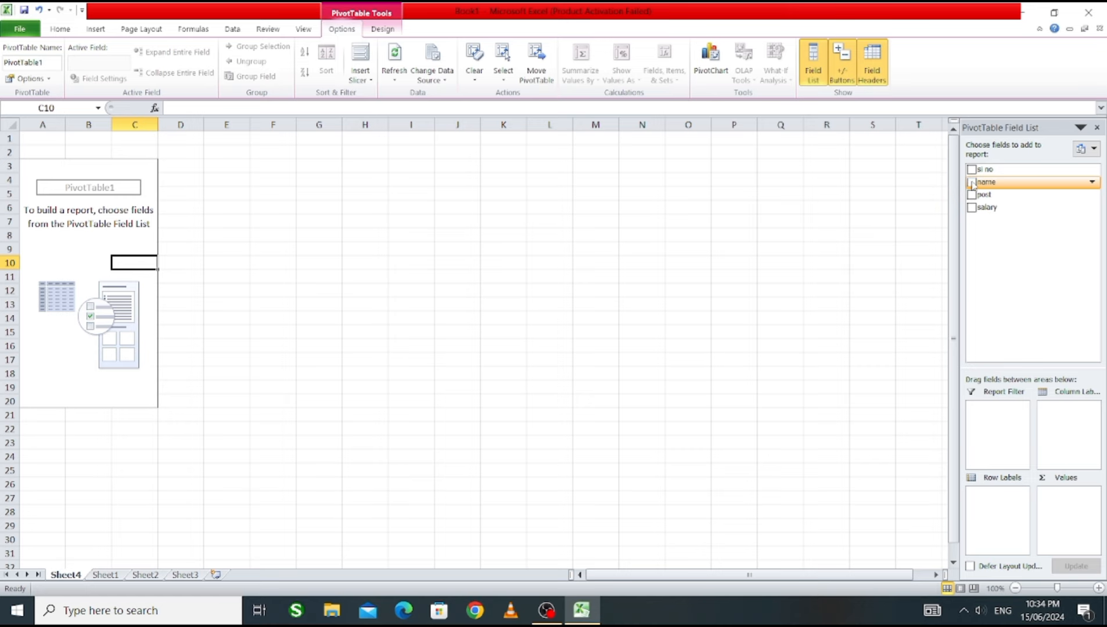
Try the name and post fields as PivotTable row labels, and remove both from the report.
left_click(972, 183)
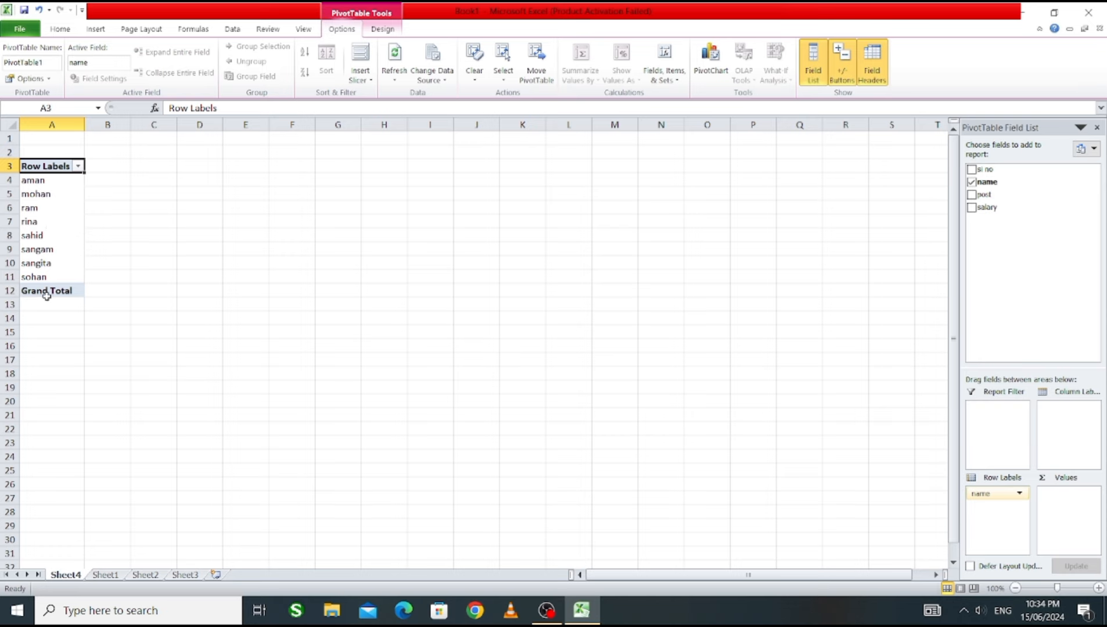
left_click(971, 195)
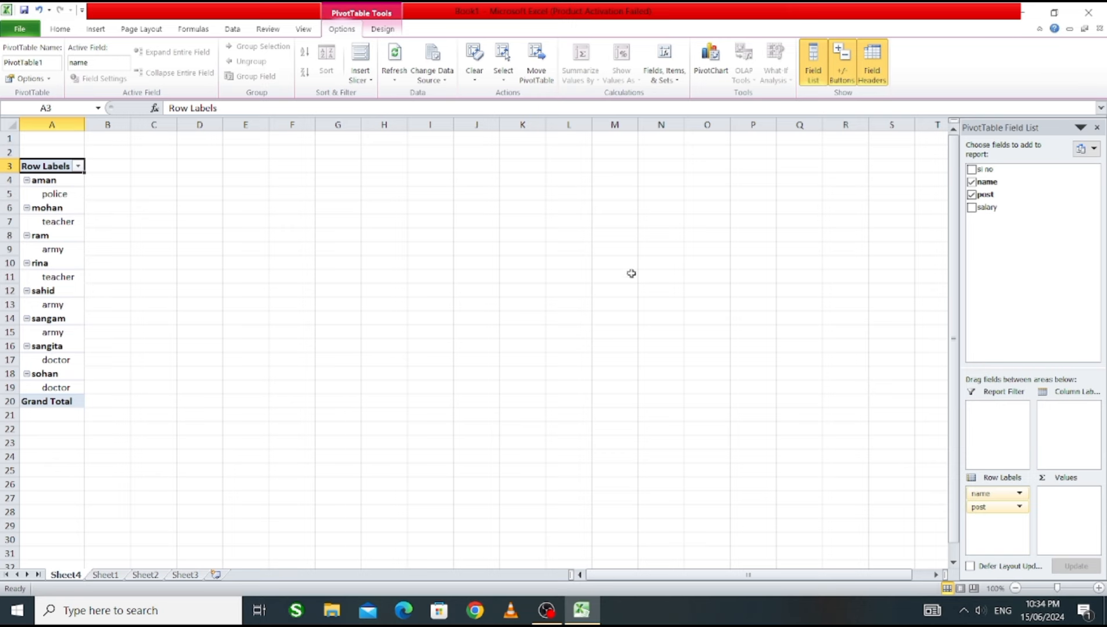
left_click(971, 196)
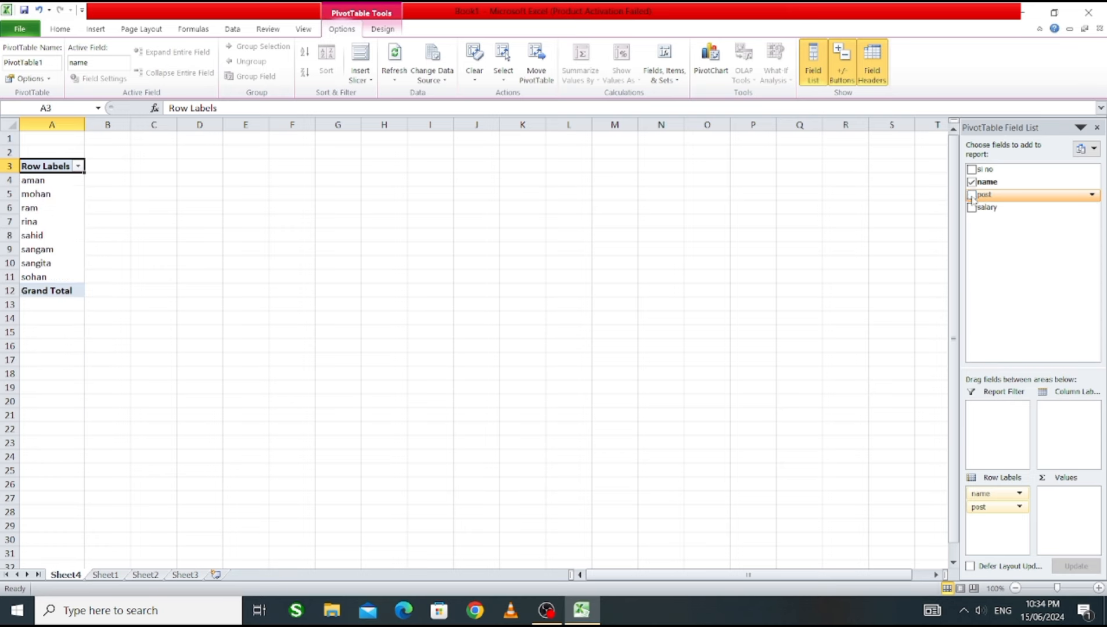
left_click(970, 183)
Build the PivotTable with post as row labels, the sum of salary as values, and name nested under post.
left_click(972, 195)
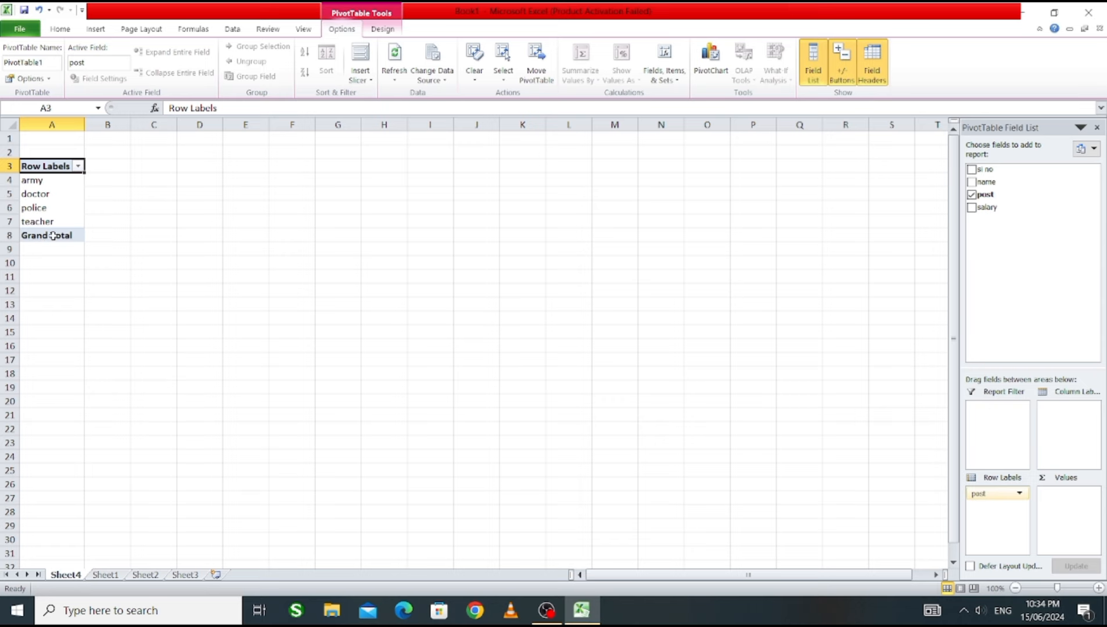
left_click(972, 207)
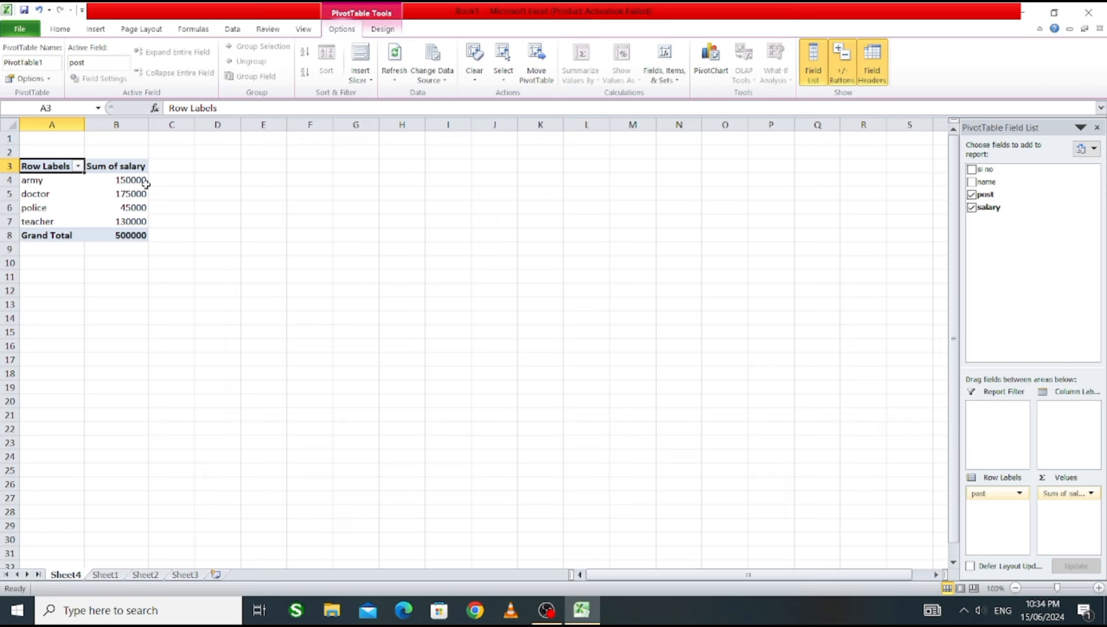
mouse_move(134, 182)
left_click(972, 183)
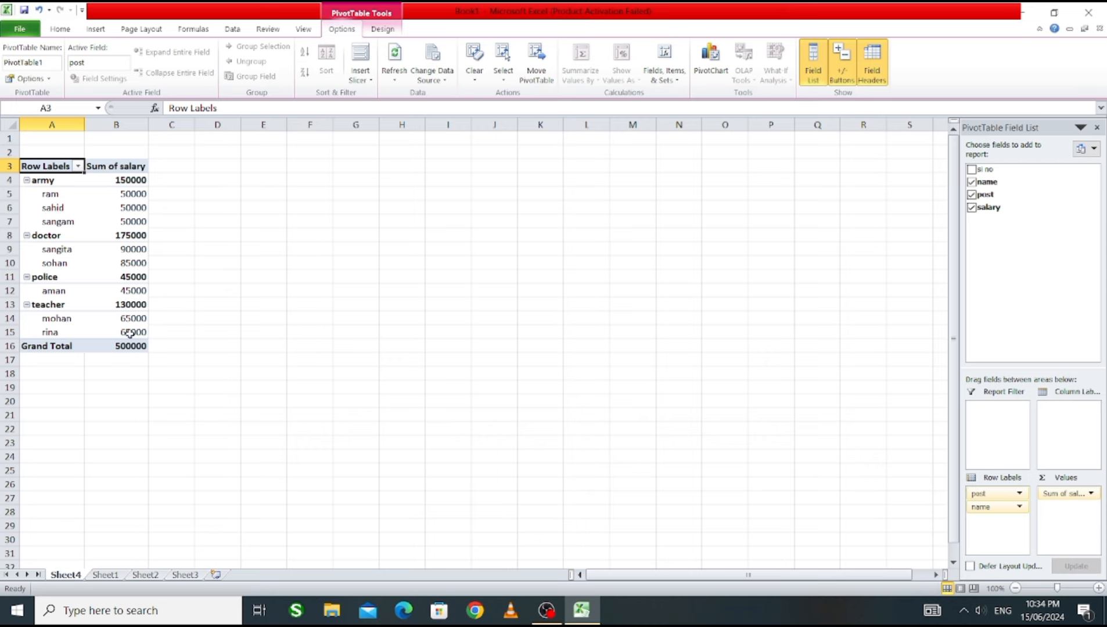
Set the third employee's salary in D5 on Sheet1 to 60000 and return to the PivotTable on Sheet4.
mouse_move(115, 344)
left_click(108, 575)
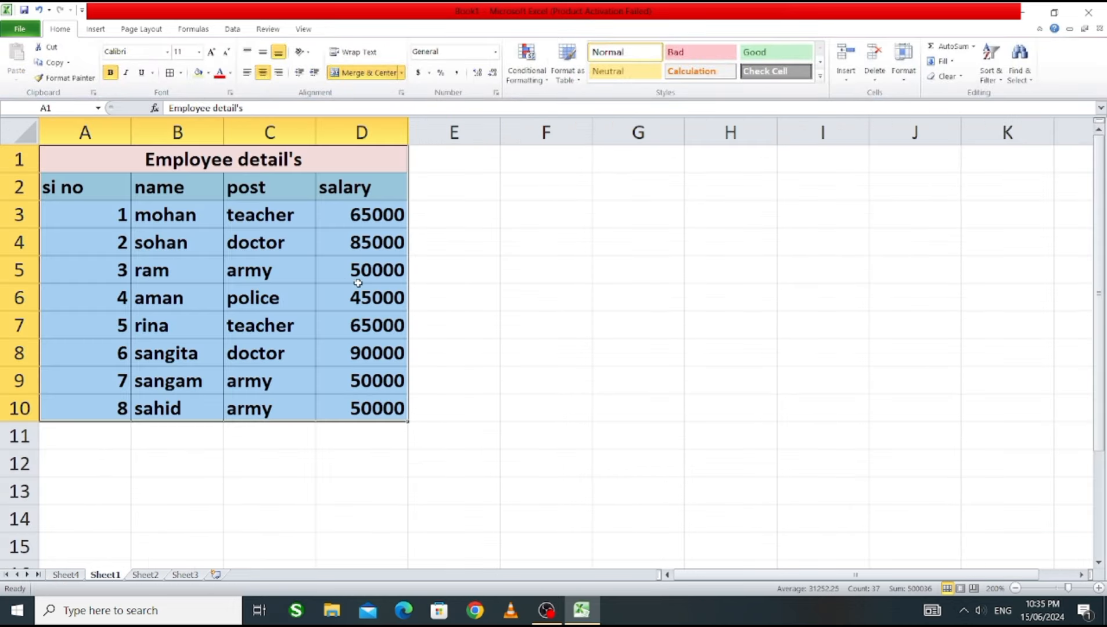
left_click(377, 270)
type("6")
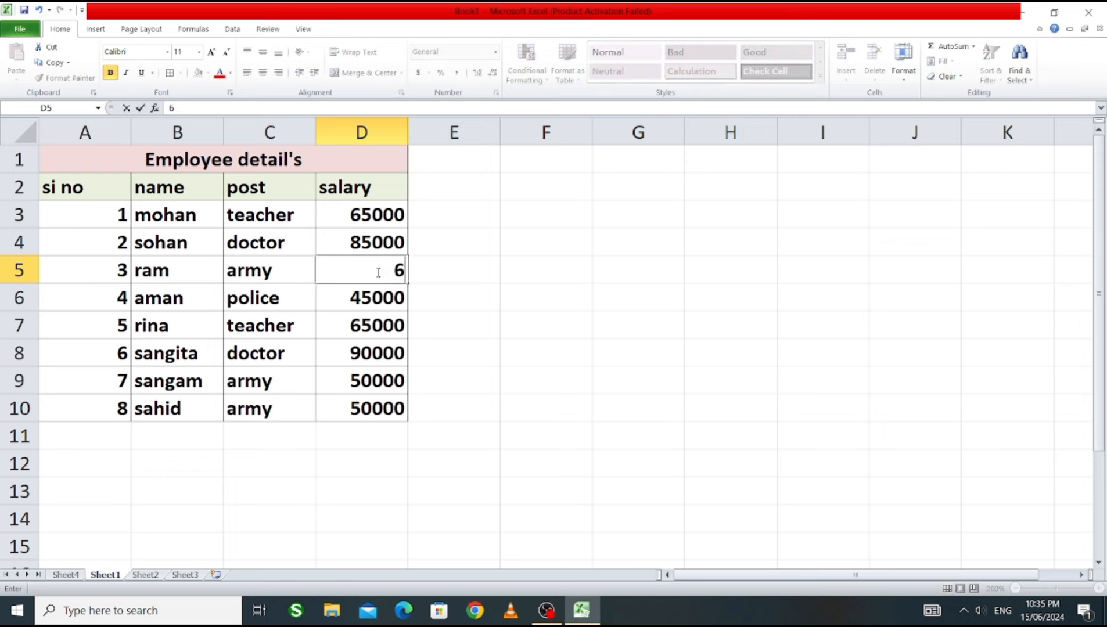
type("000")
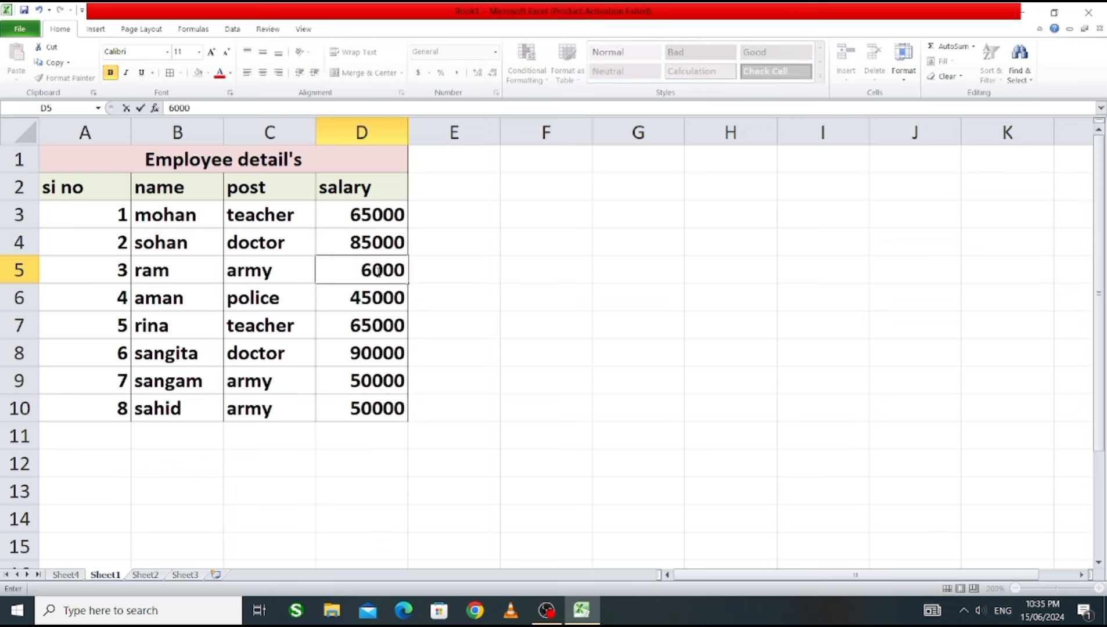
type("0")
left_click(471, 272)
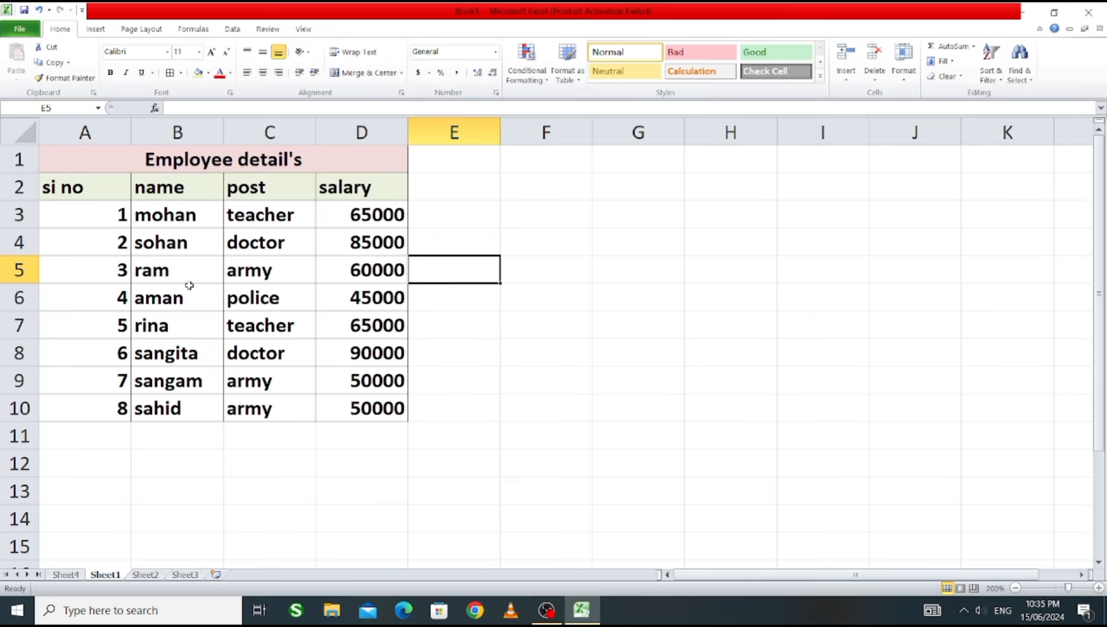
left_click(66, 575)
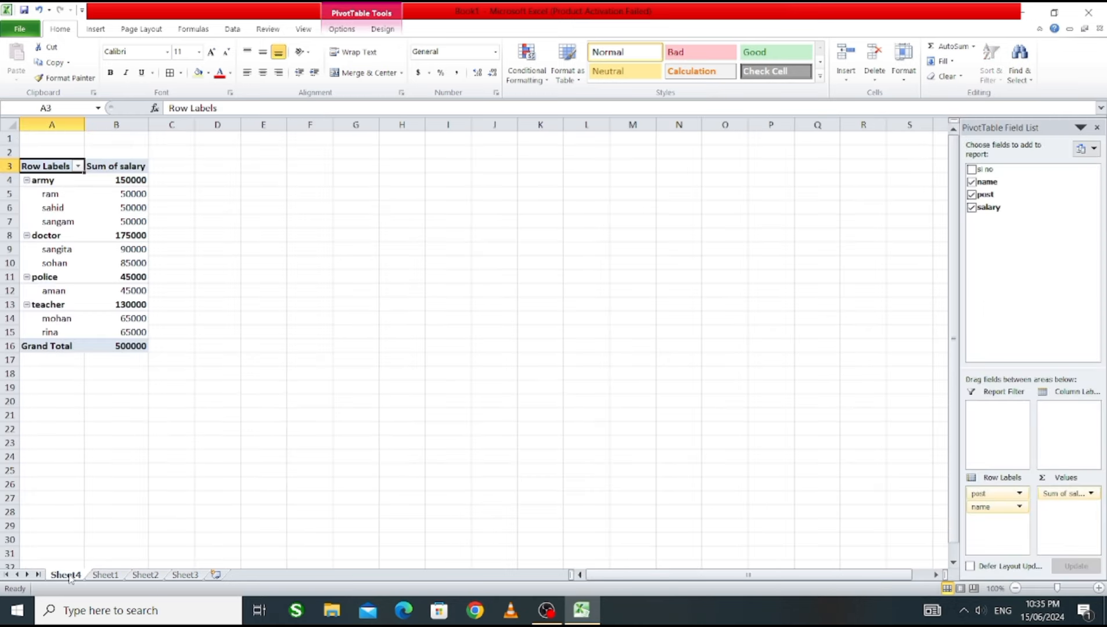
Refresh all data connections so the PivotTable on Sheet4 picks up the salary changed on Sheet1.
left_click(113, 210)
left_click(123, 192)
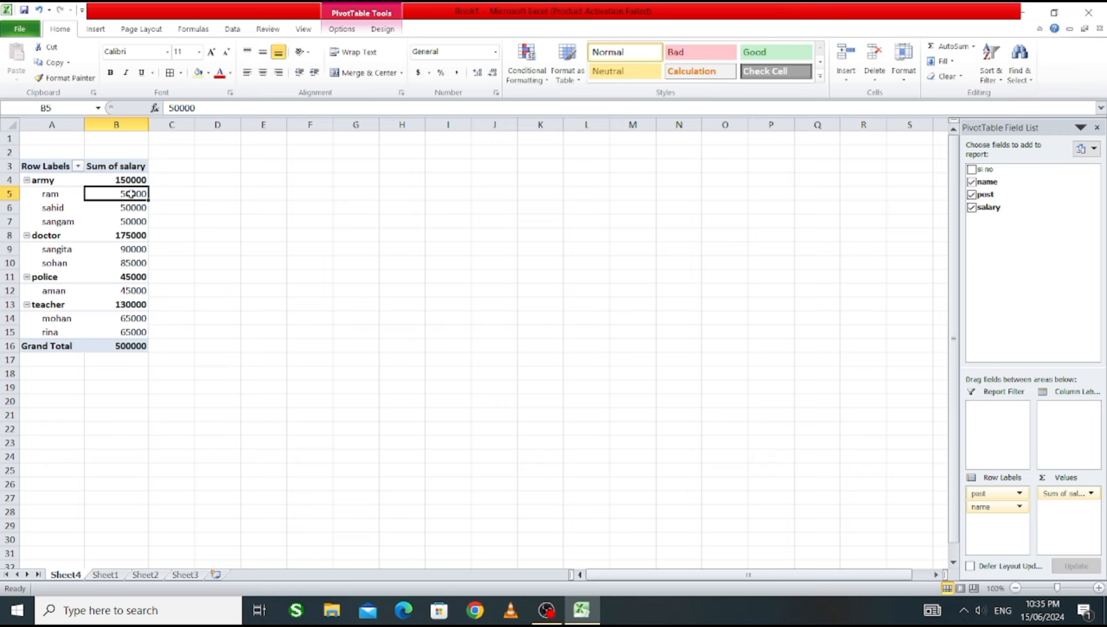
mouse_move(133, 195)
left_click(185, 209)
left_click(136, 193)
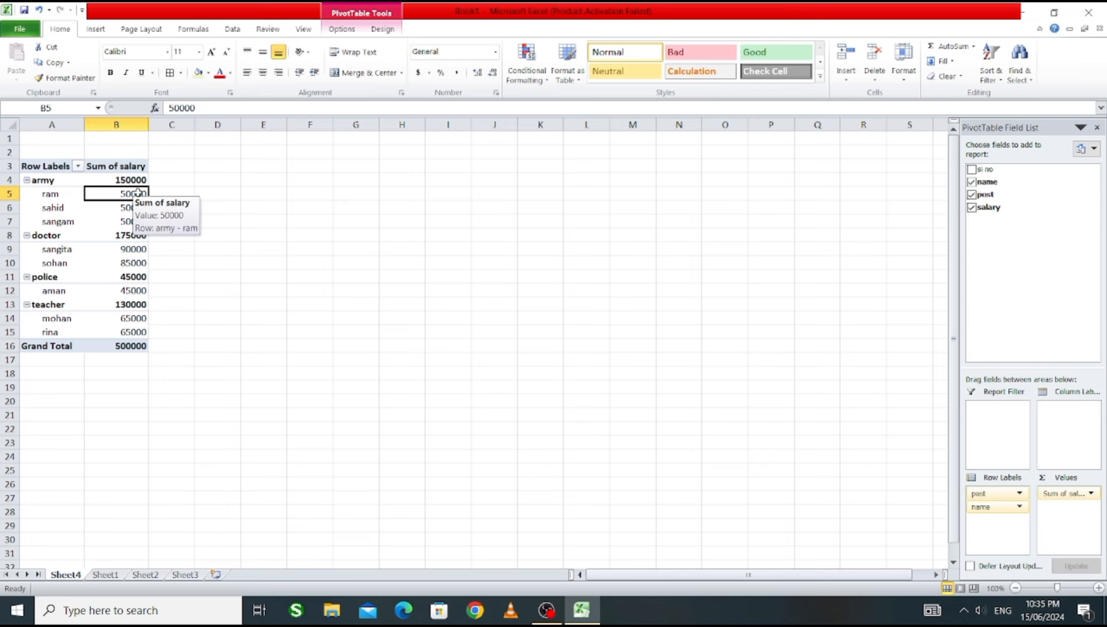
left_click(342, 29)
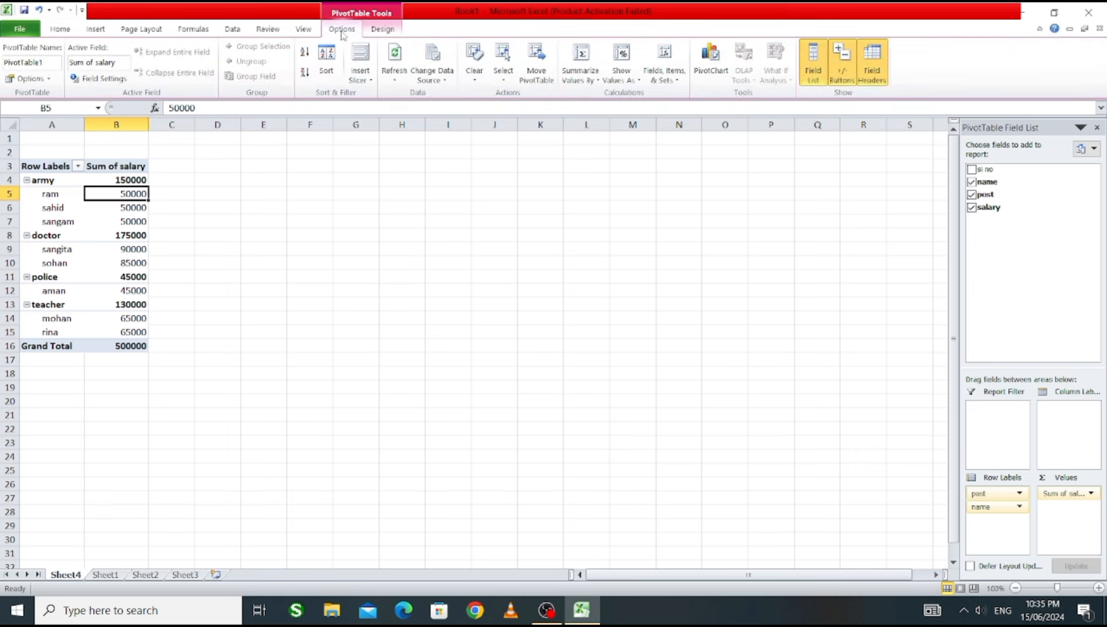
left_click(394, 77)
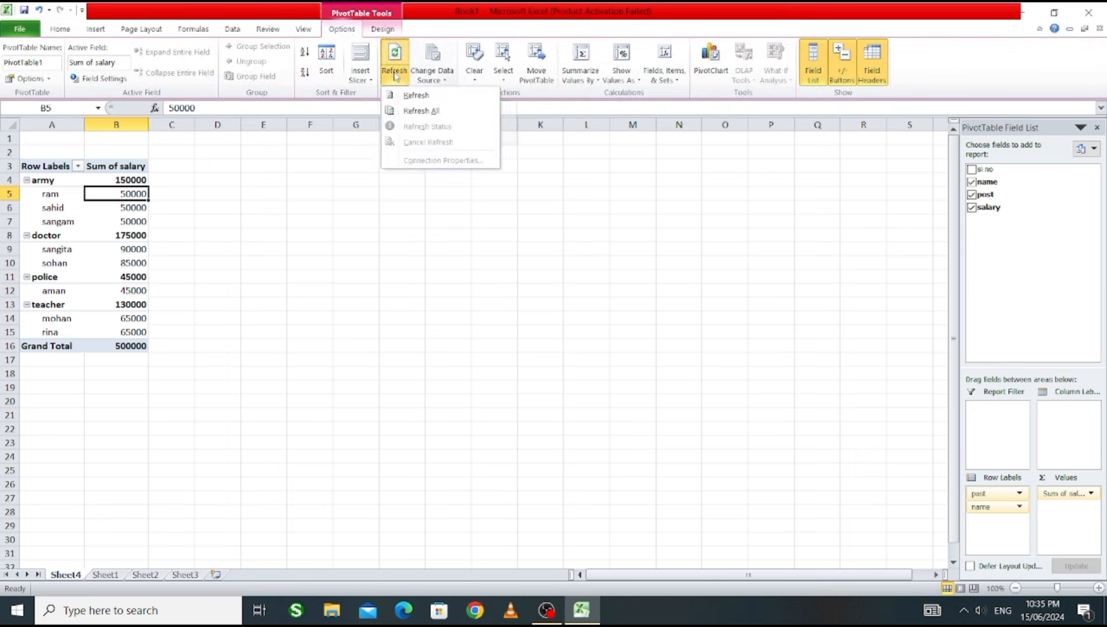
left_click(423, 112)
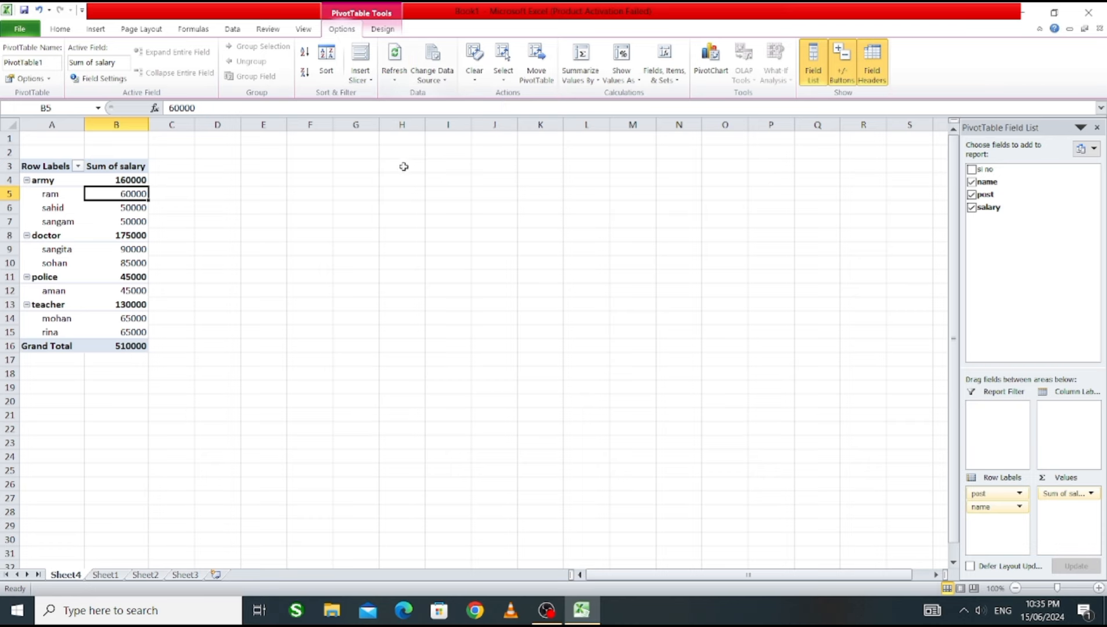
left_click(414, 181)
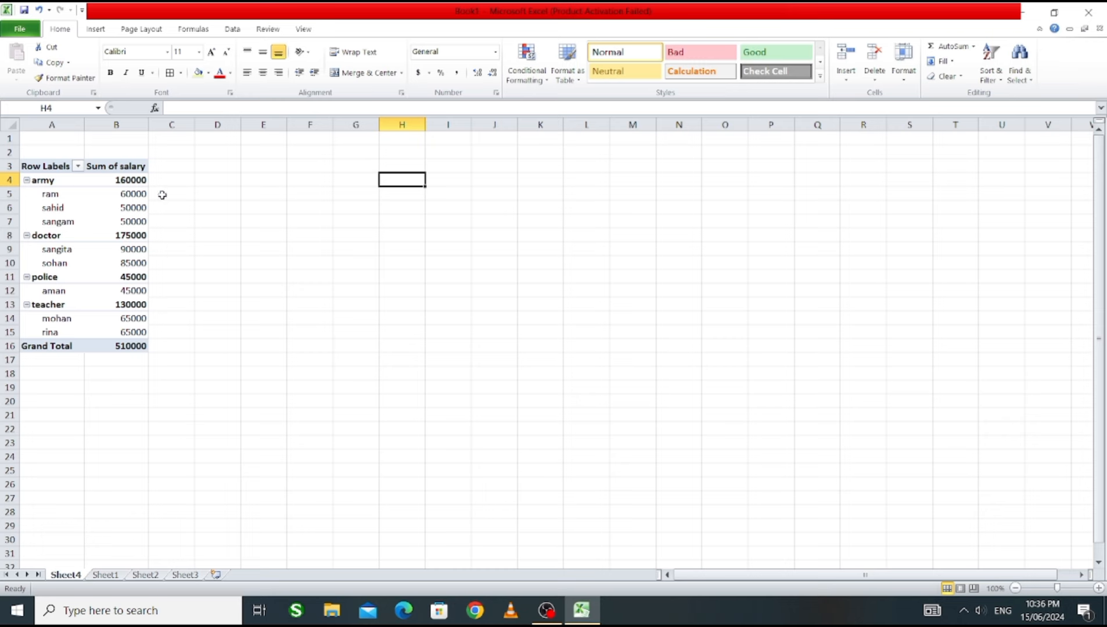
Check the refreshed salaries in the army group and leave the PivotTable selected with its field list showing.
left_click(104, 194)
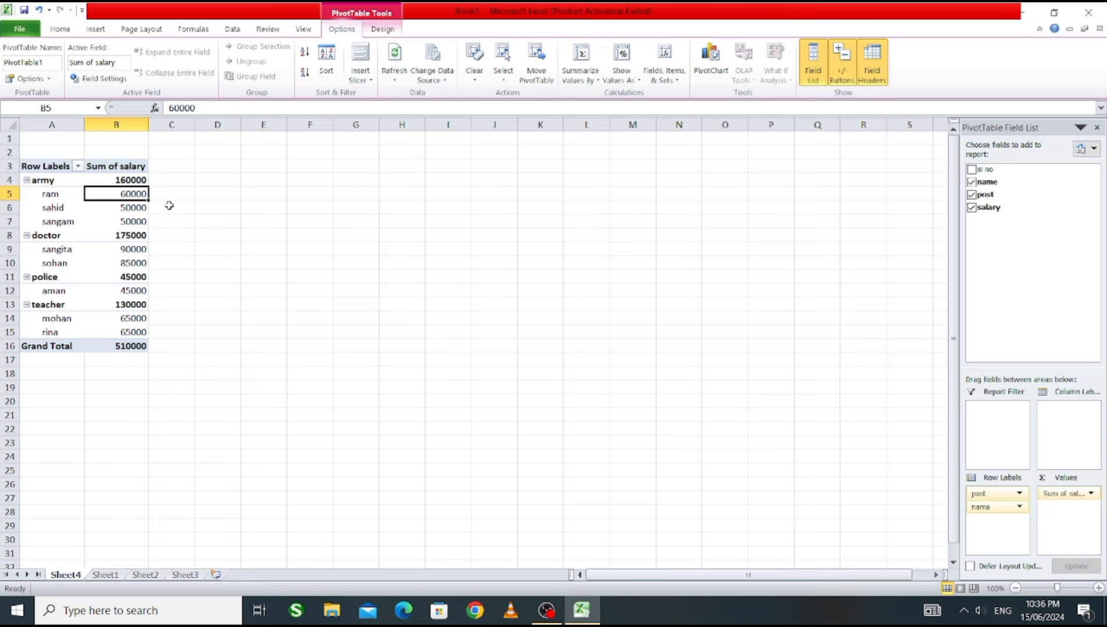
left_click(353, 248)
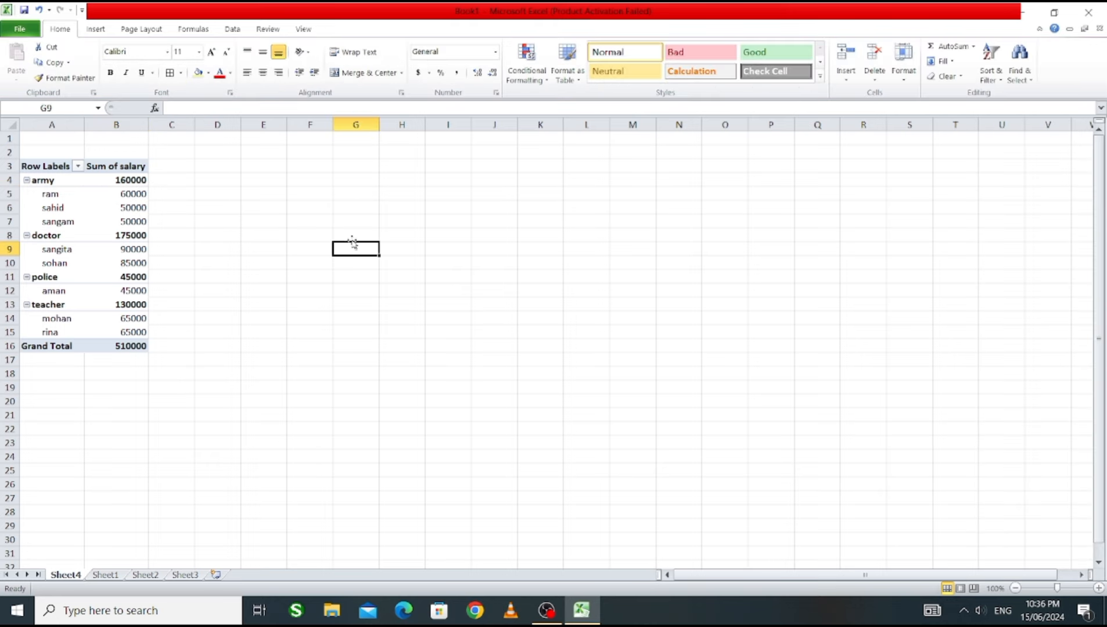
left_click(117, 209)
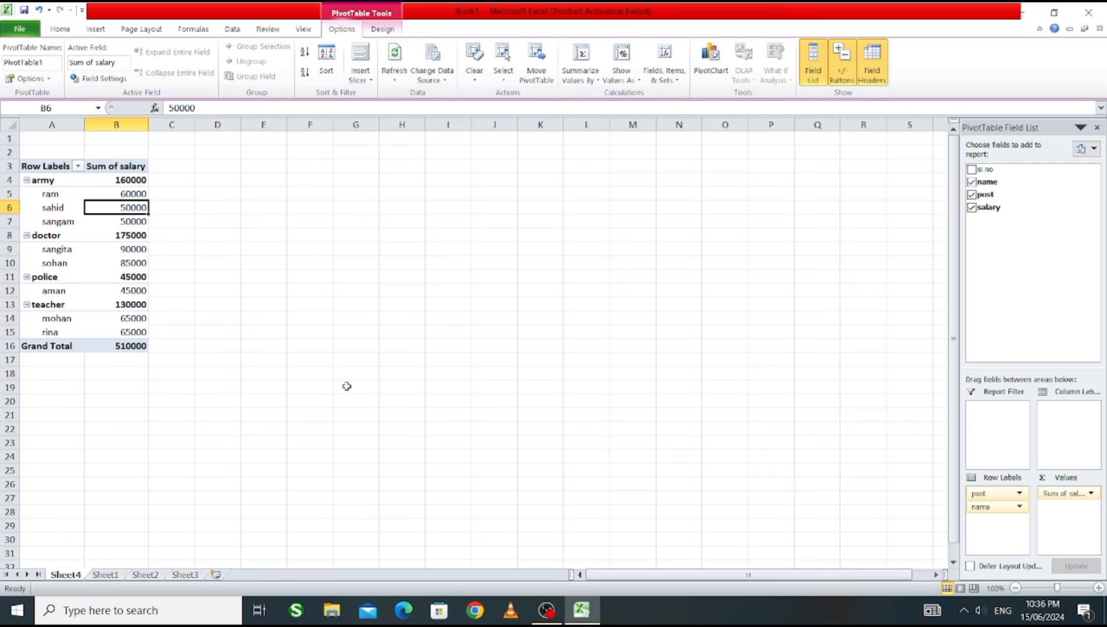
left_click(249, 285)
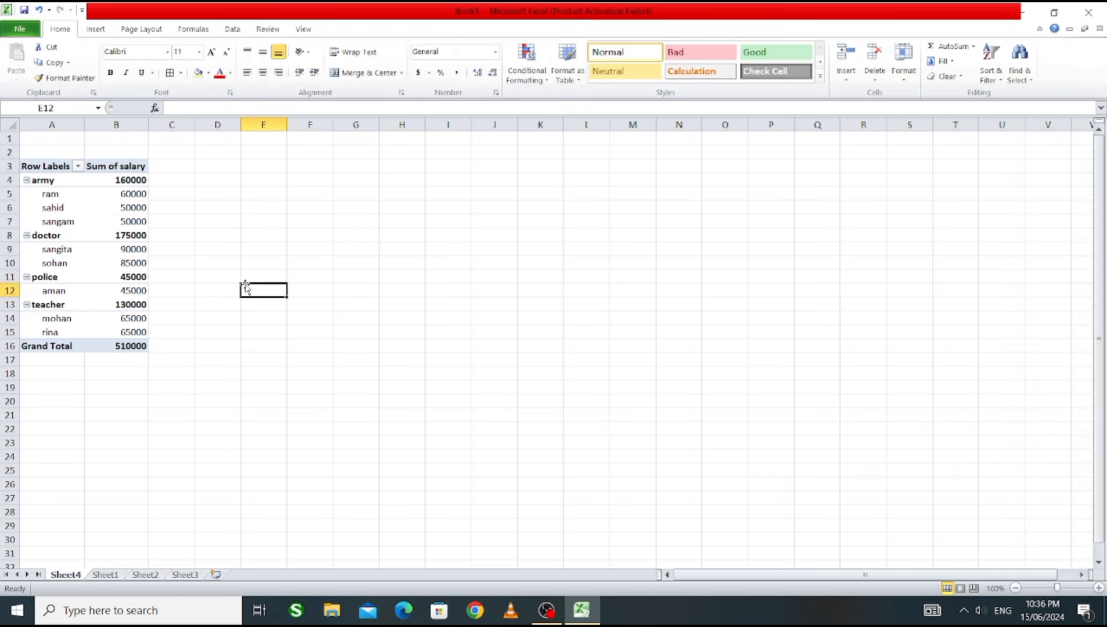
left_click(101, 203)
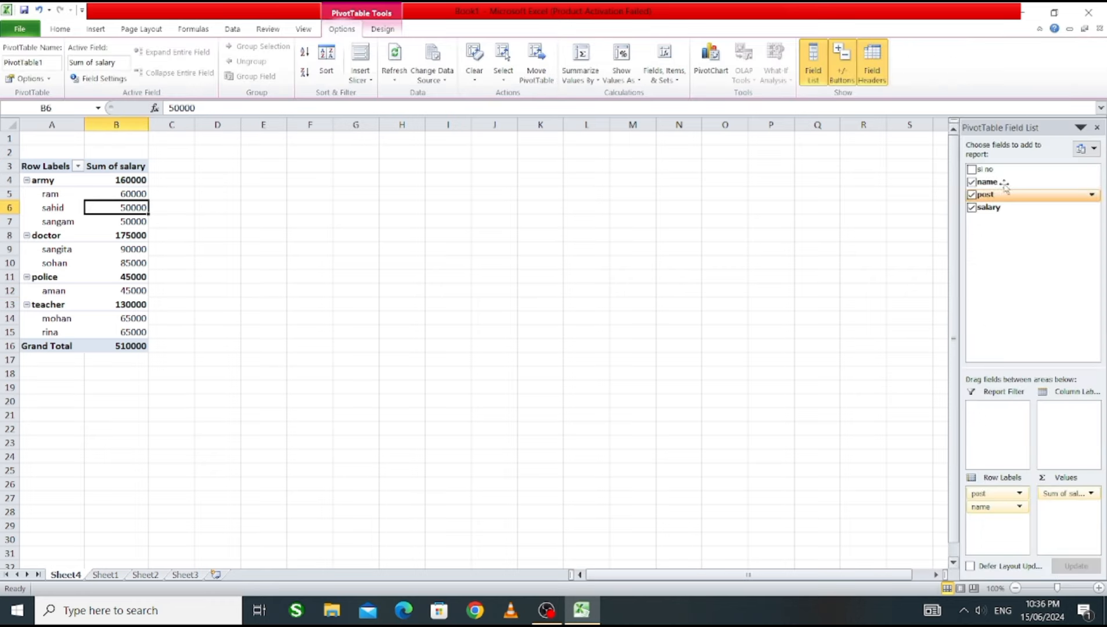